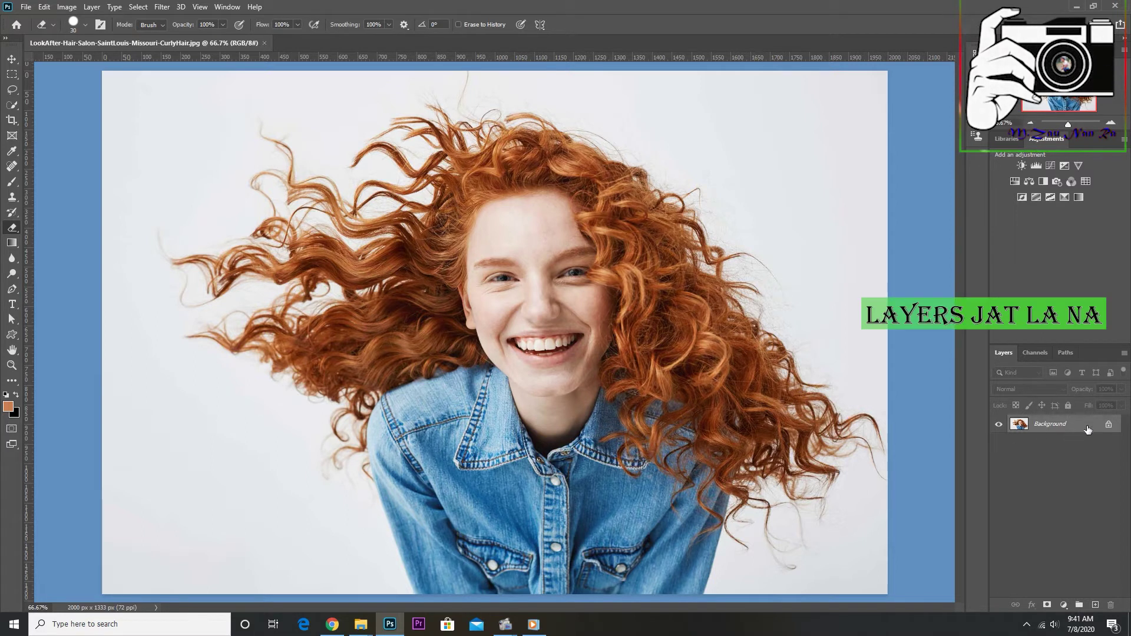
# Duplicate the Background layer and place a Solid Color fill layer in #d18054 beneath the copy.
pyautogui.moveTo(1088, 429); pyautogui.dragTo(1095, 605)
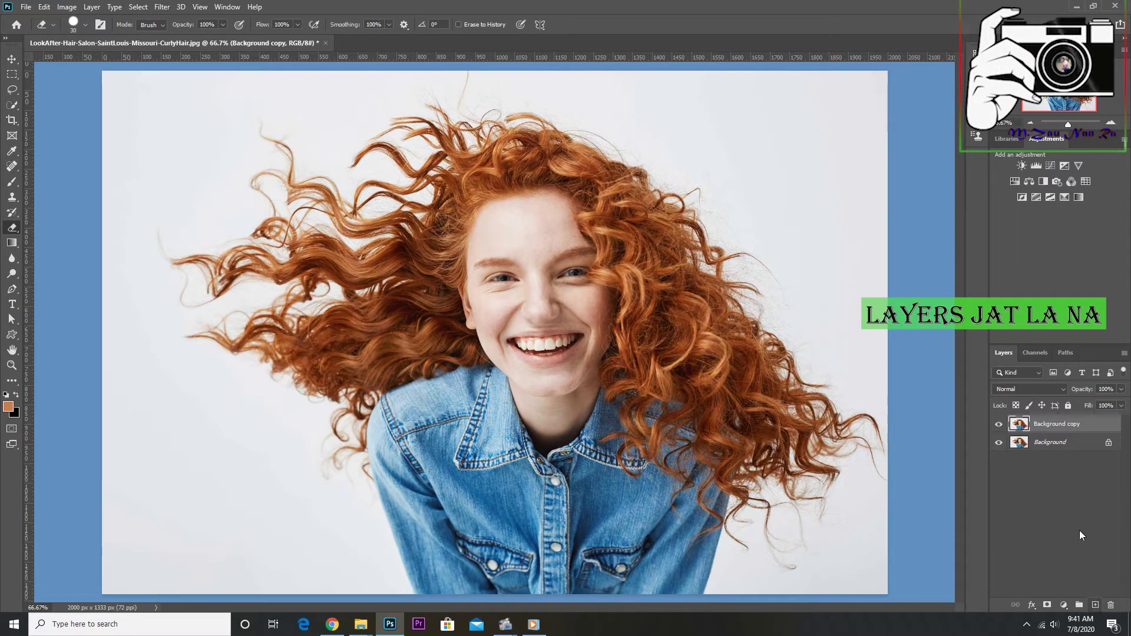
pyautogui.click(1063, 605)
pyautogui.click(1056, 392)
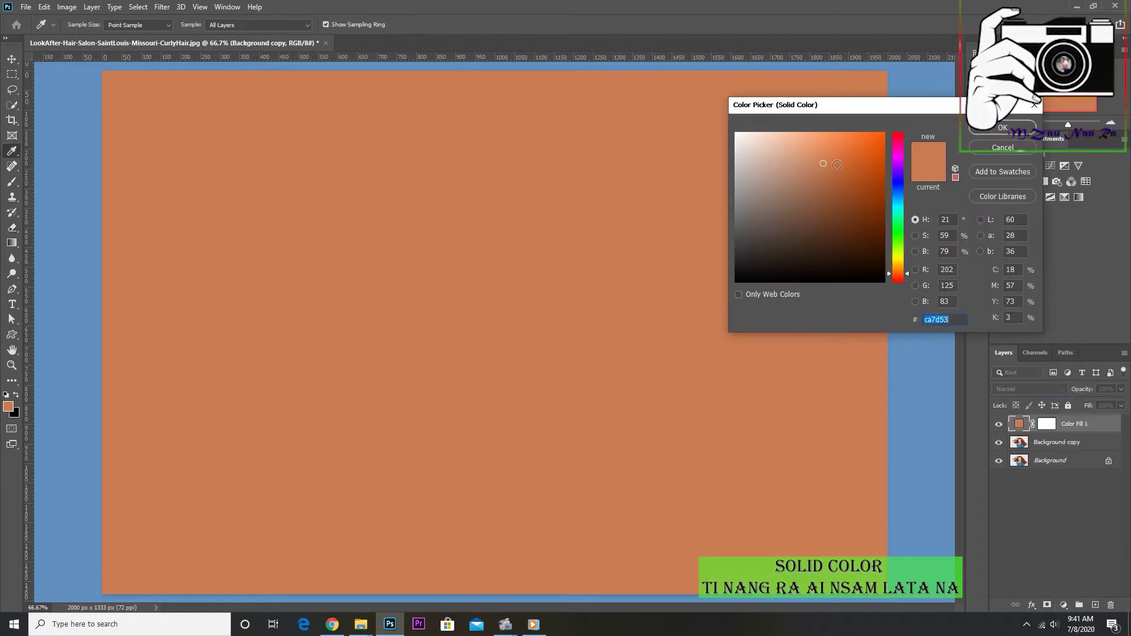
pyautogui.moveTo(837, 165); pyautogui.dragTo(824, 159)
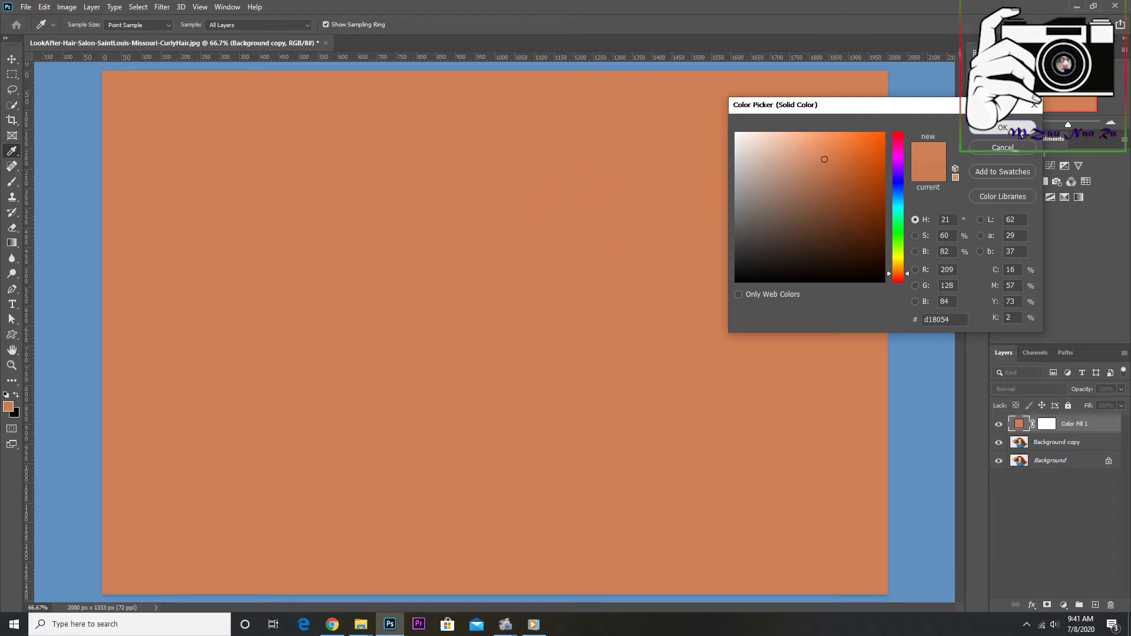
pyautogui.click(1013, 128)
pyautogui.moveTo(1097, 427); pyautogui.dragTo(1097, 455)
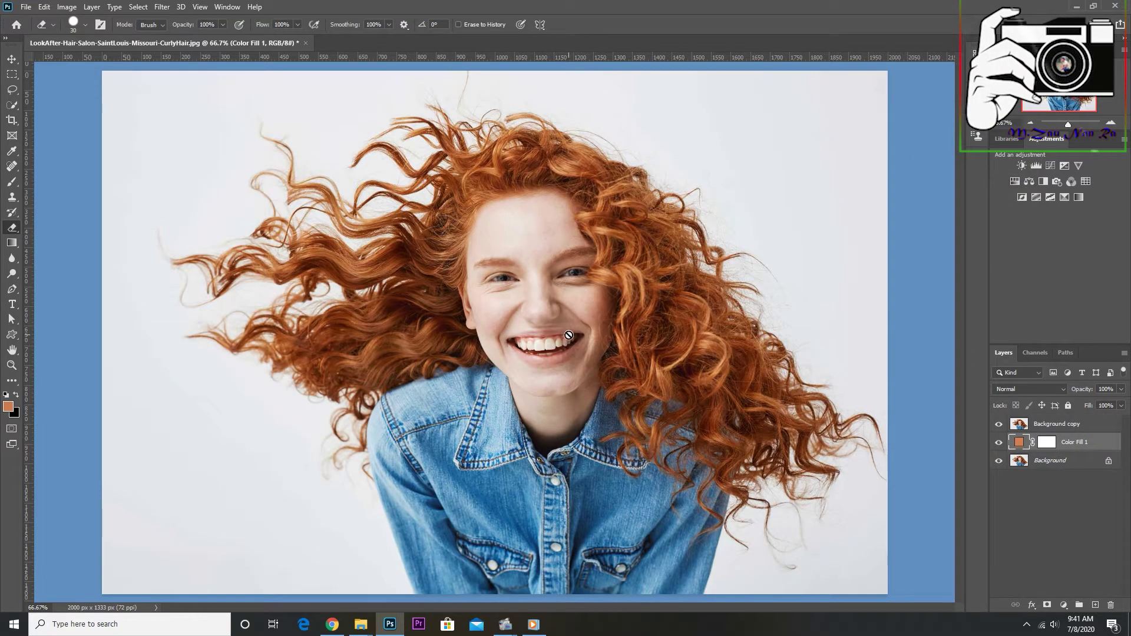
# Activate the Background Eraser Tool and set the foreground color to #ae6739, sampled from a red hair strand.
pyautogui.rightClick(12, 228)
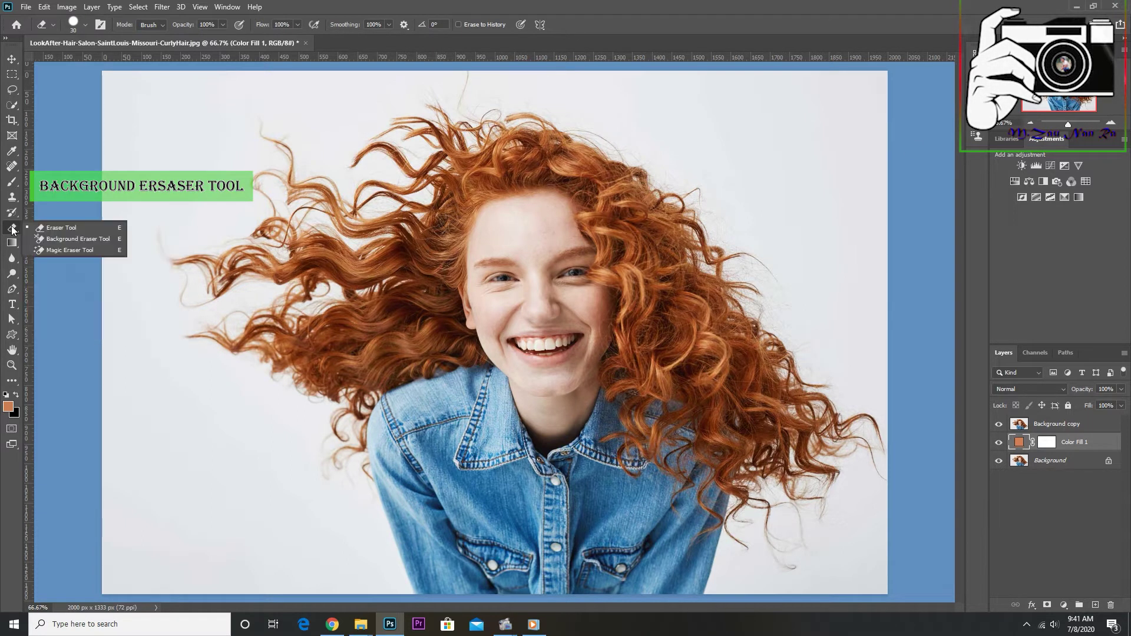
pyautogui.click(46, 239)
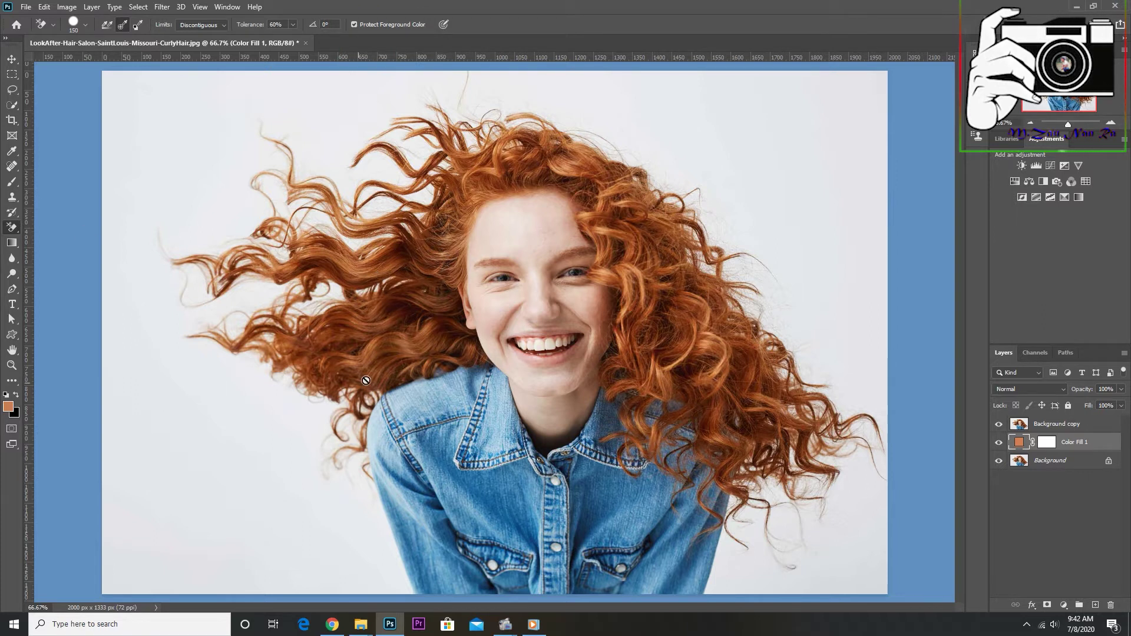
pyautogui.click(9, 407)
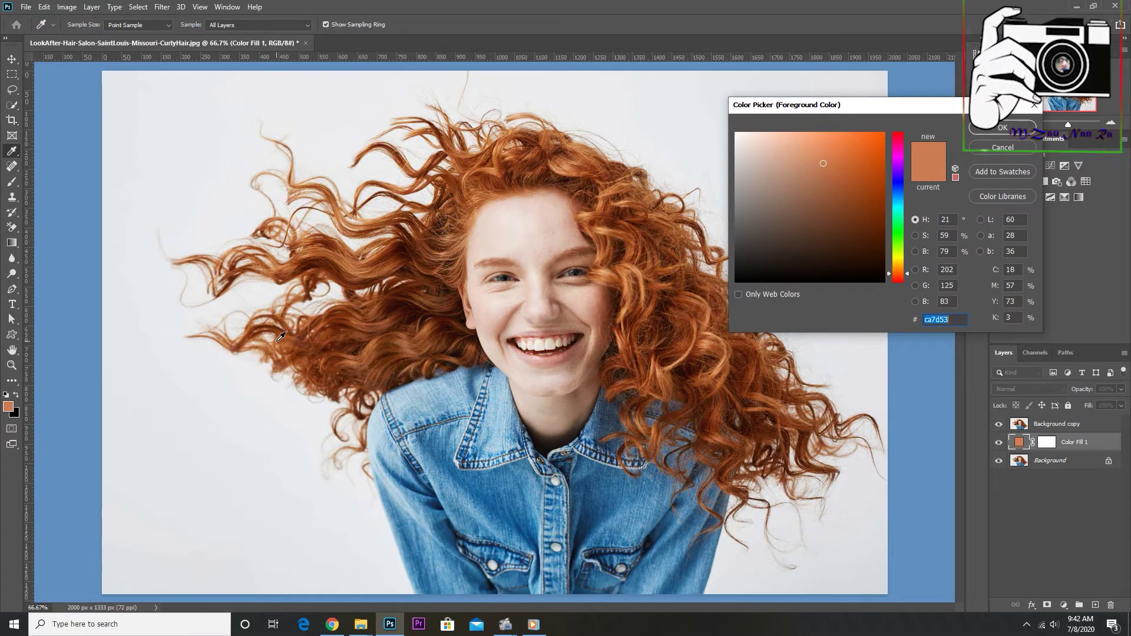
pyautogui.click(283, 284)
pyautogui.click(282, 262)
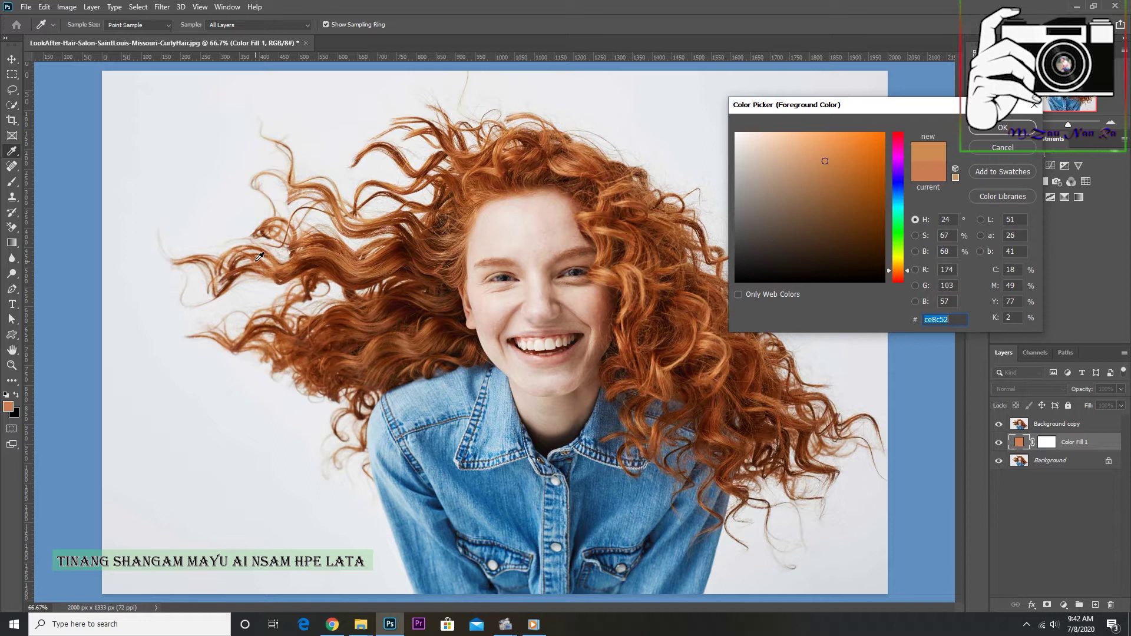
pyautogui.click(260, 257)
pyautogui.click(997, 126)
pyautogui.press('e')
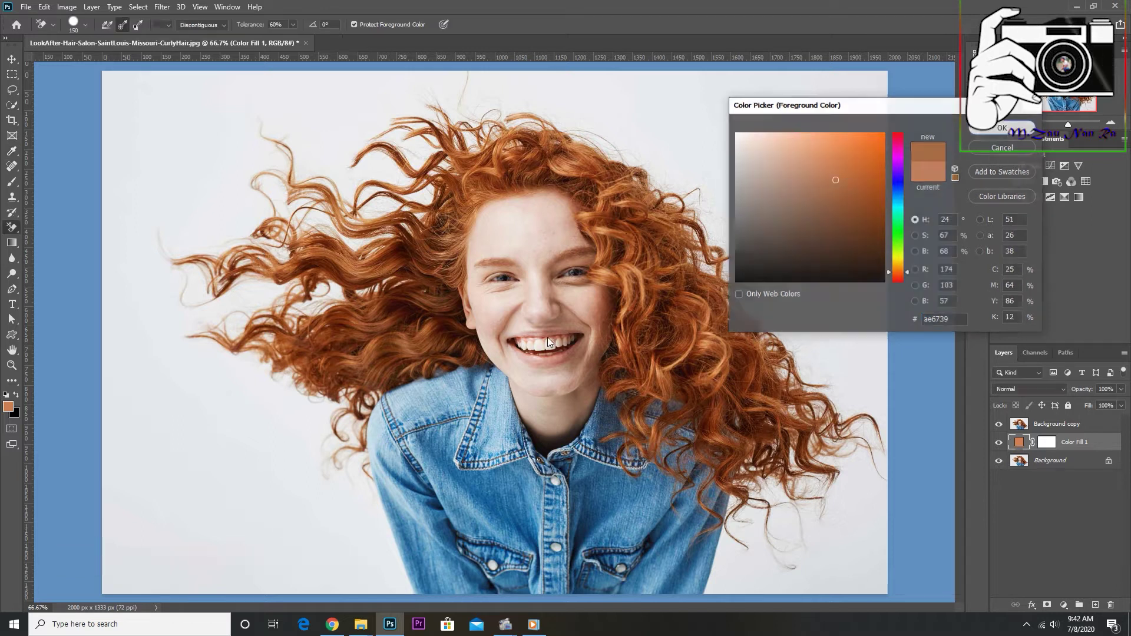
# Set the eraser tolerance to 11% and try to erase the backdrop with the color fill layer active.
pyautogui.click(294, 24)
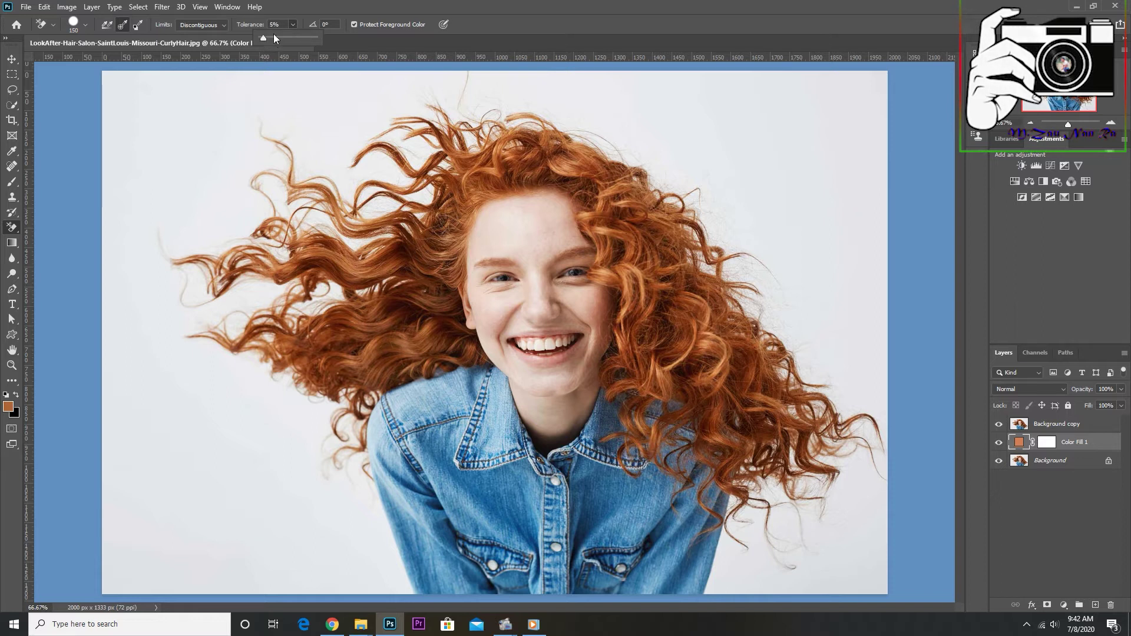
pyautogui.click(268, 37)
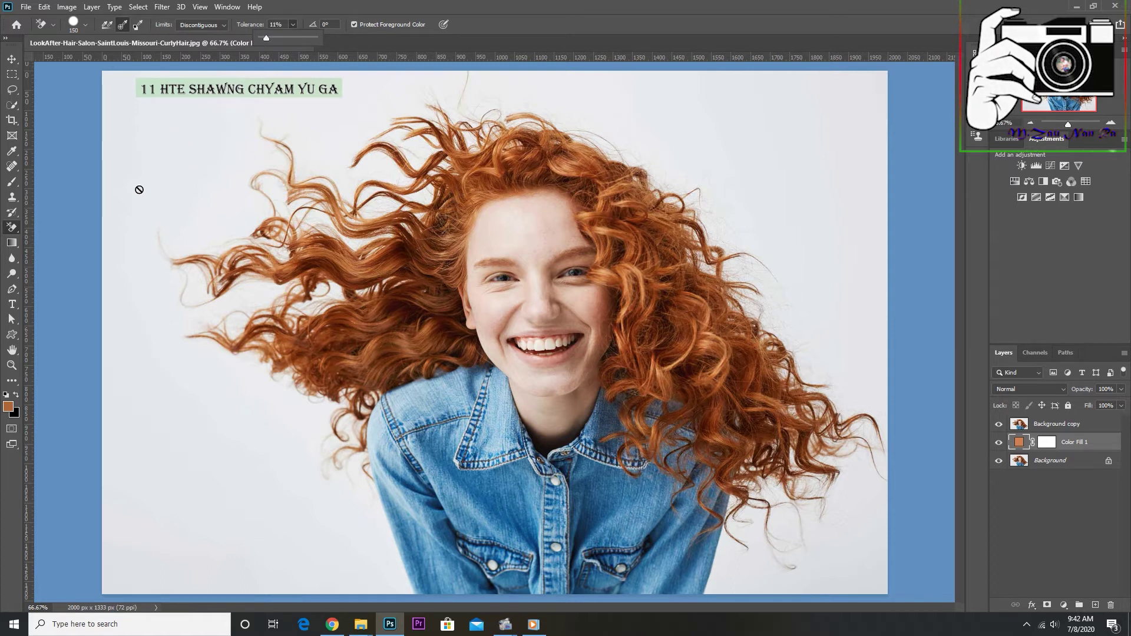
pyautogui.click(153, 227)
pyautogui.click(199, 344)
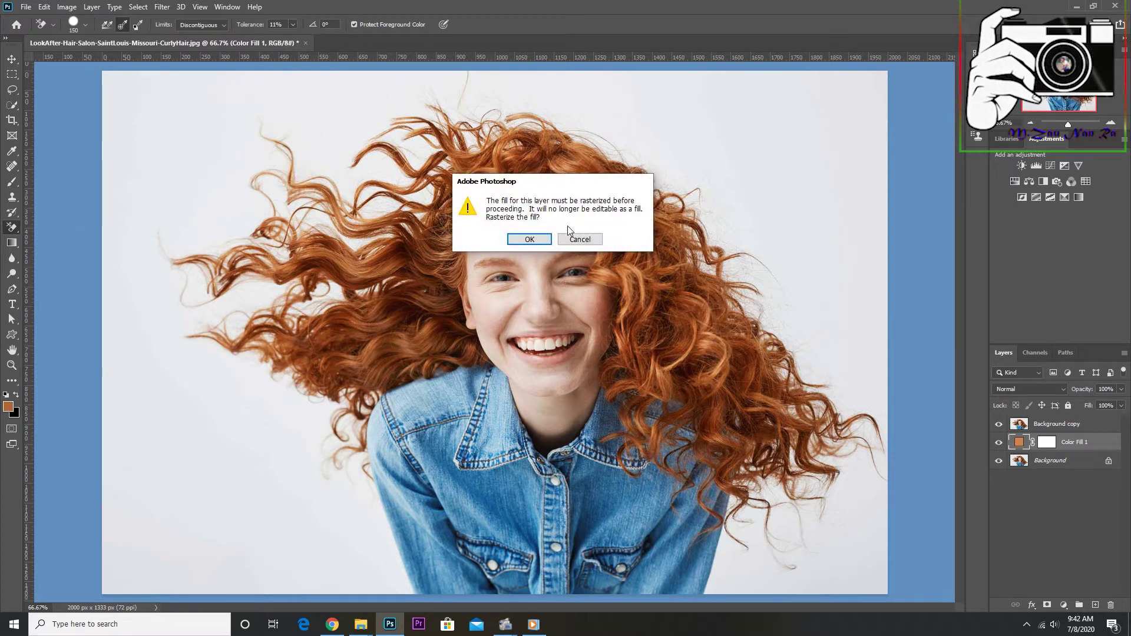
pyautogui.click(578, 237)
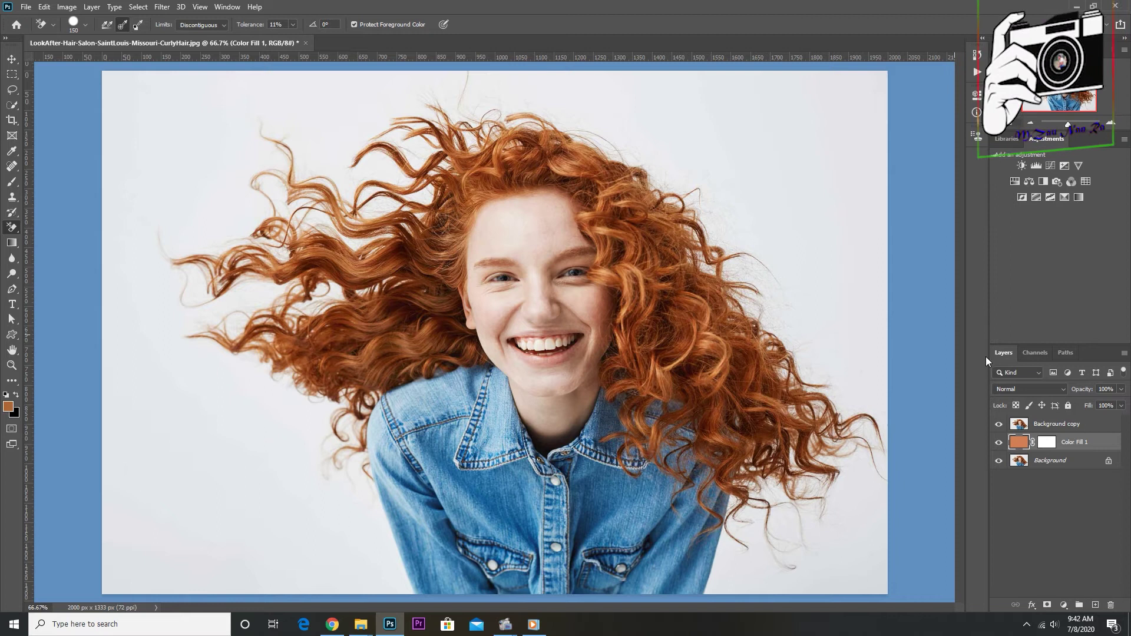
# Select the Background copy layer, test an erasing stroke at 11% tolerance across the hair on the left, and undo it.
pyautogui.click(1061, 424)
pyautogui.moveTo(318, 351)
pyautogui.mouseDown()
pyautogui.moveTo(280, 442)
pyautogui.moveTo(253, 218)
pyautogui.moveTo(276, 469)
pyautogui.mouseUp()
pyautogui.scroll(3, 251, 388)
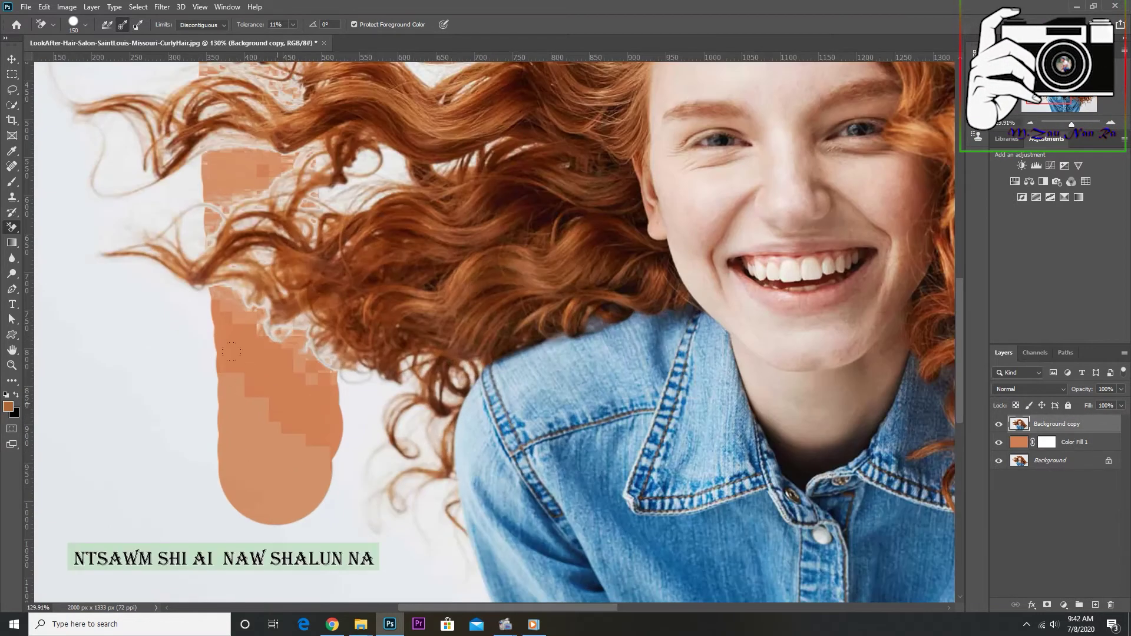
pyautogui.hotkey('ctrl', 'z')
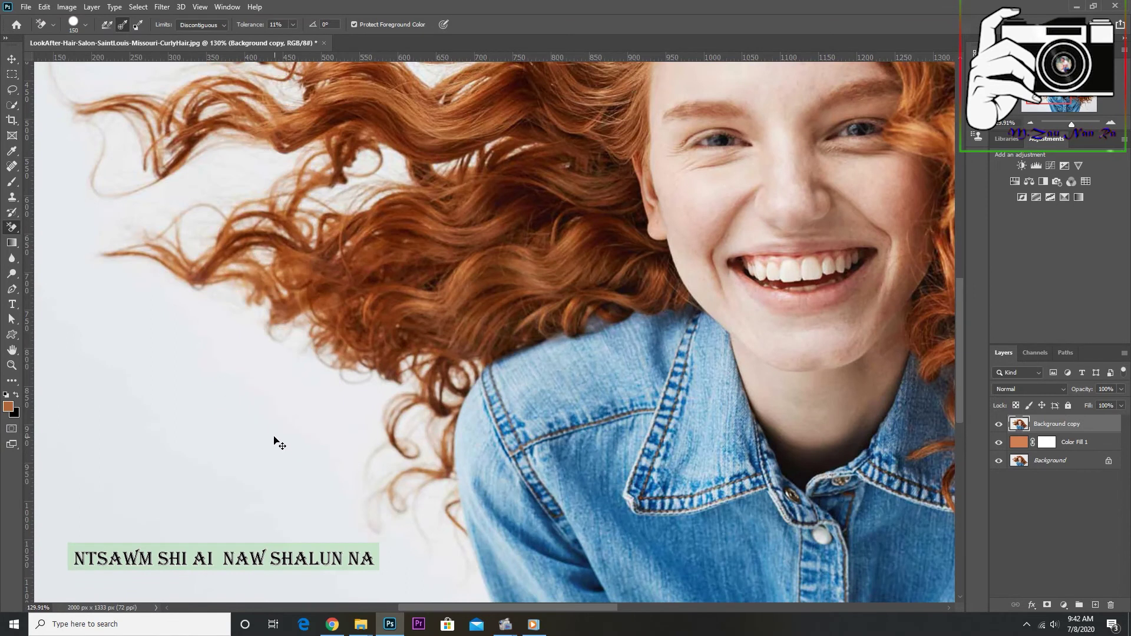
# Test erasing the backdrop around the left hair strands at 30% tolerance and undo the stroke.
pyautogui.click(293, 25)
pyautogui.moveTo(305, 38); pyautogui.dragTo(305, 38)
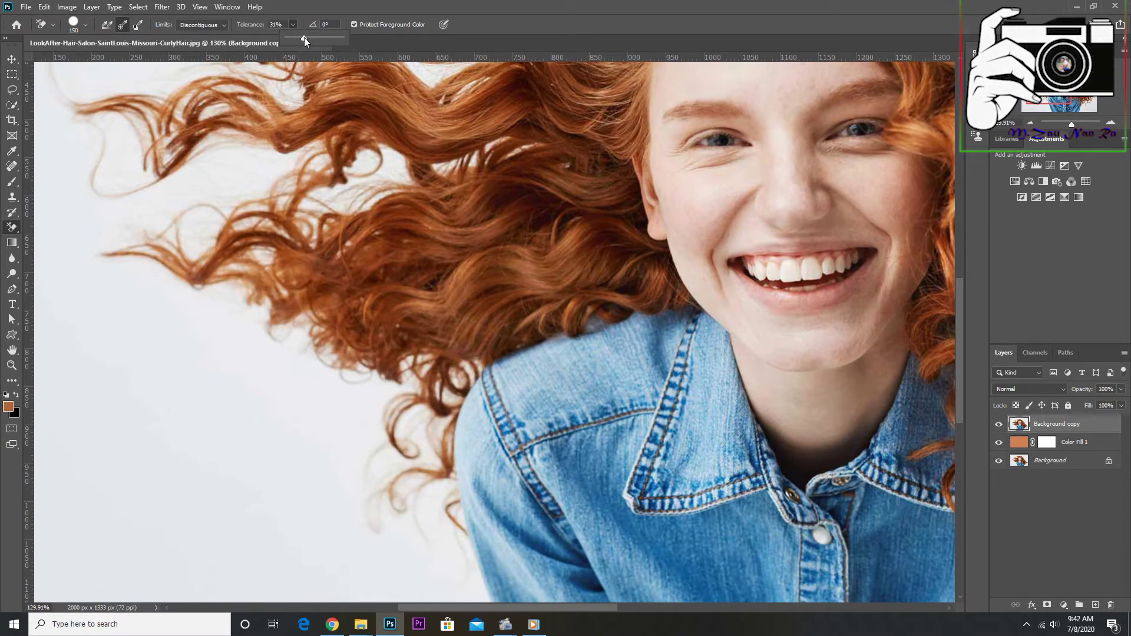
pyautogui.moveTo(231, 360)
pyautogui.mouseDown()
pyautogui.moveTo(216, 135)
pyautogui.moveTo(267, 385)
pyautogui.moveTo(283, 145)
pyautogui.moveTo(216, 240)
pyautogui.mouseUp()
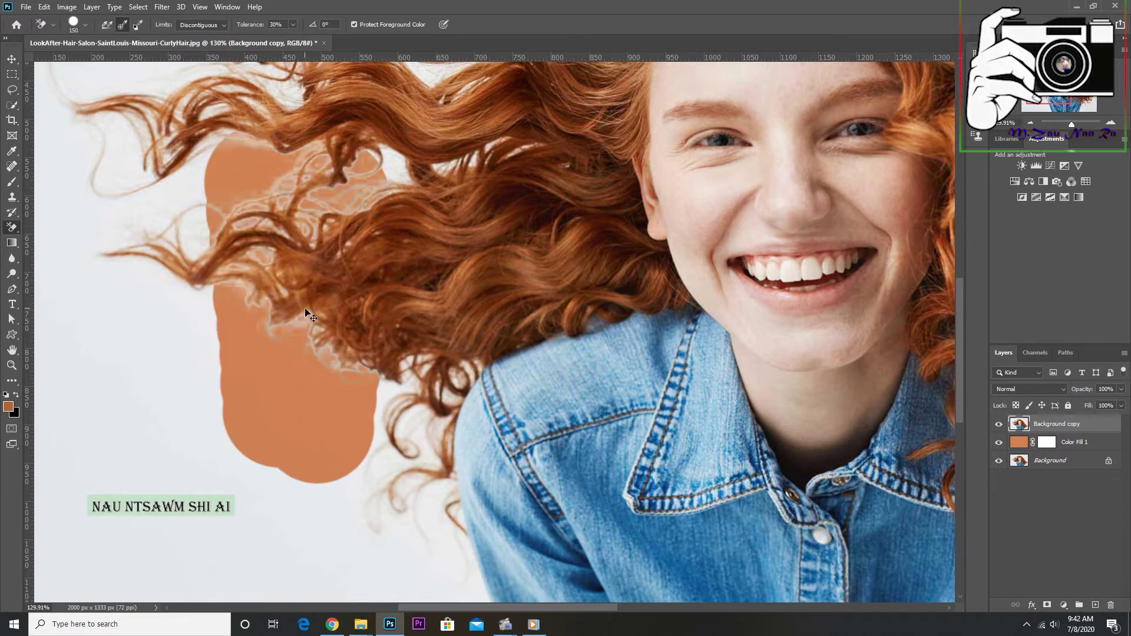
pyautogui.hotkey('ctrl', 'z')
# Test erasing the backdrop around the left hair strands at 43% tolerance and undo the stroke.
pyautogui.click(293, 26)
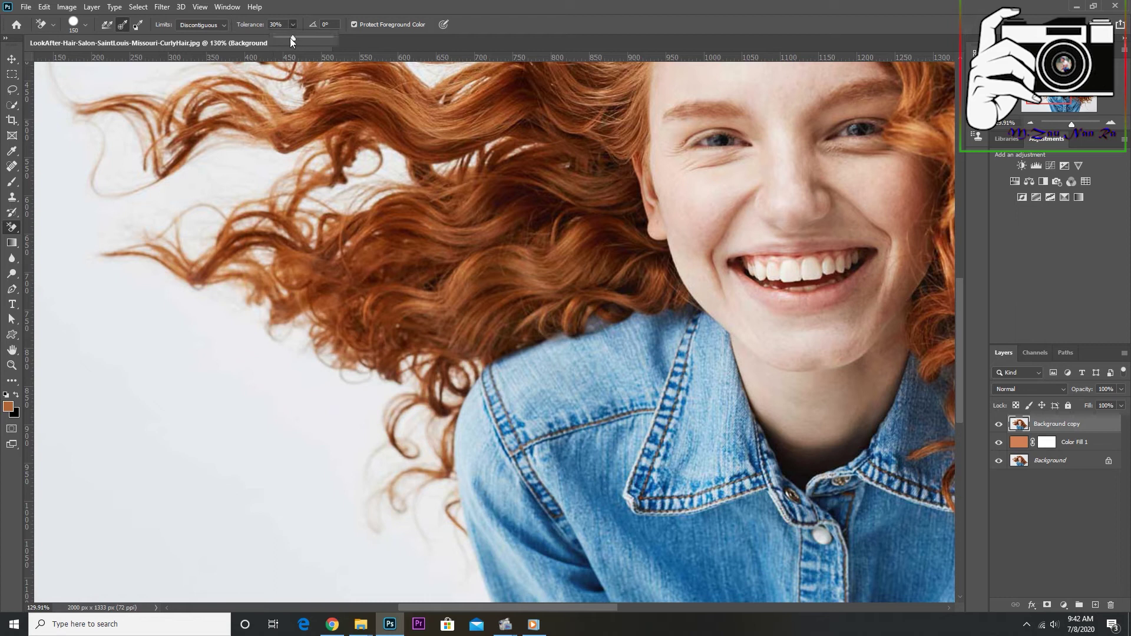
pyautogui.moveTo(289, 38); pyautogui.dragTo(295, 38)
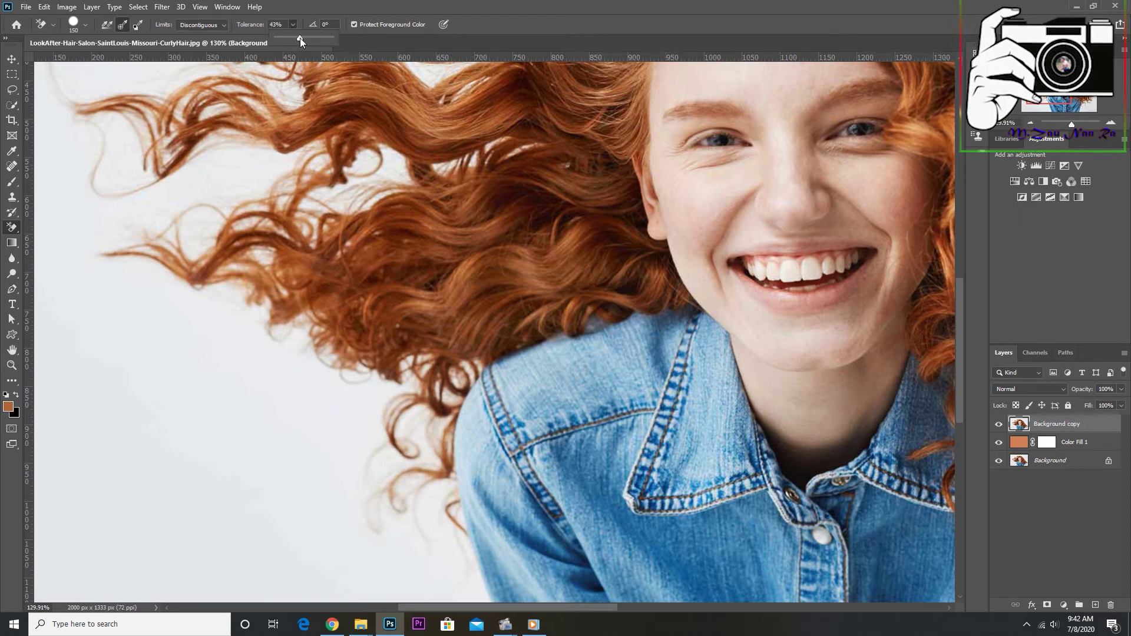
pyautogui.moveTo(227, 370)
pyautogui.mouseDown()
pyautogui.moveTo(265, 159)
pyautogui.moveTo(329, 471)
pyautogui.mouseUp()
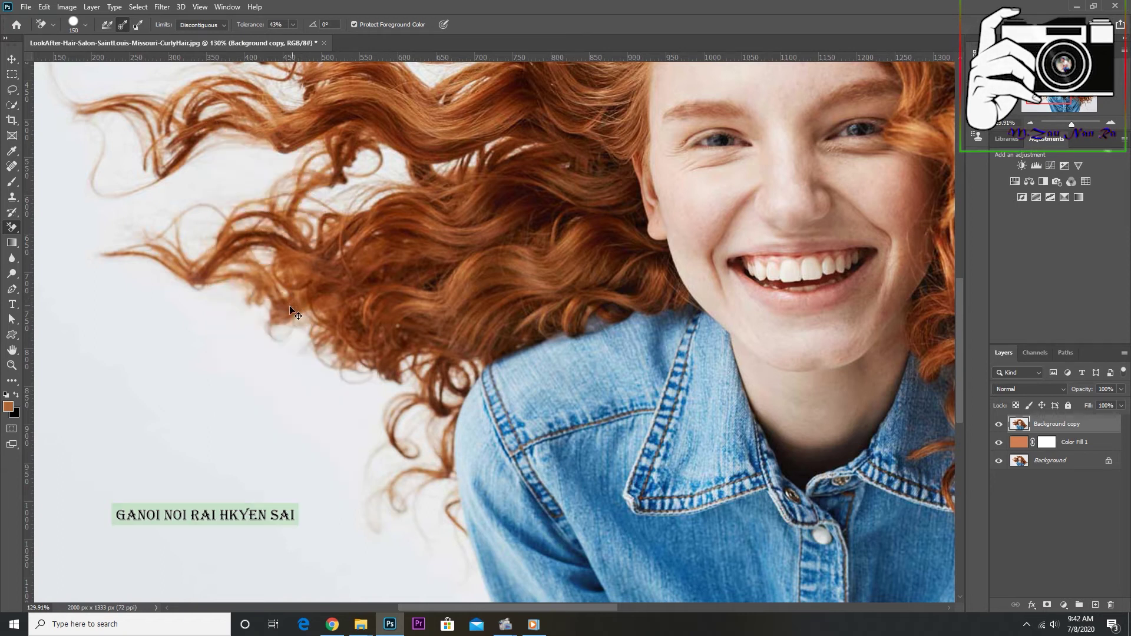
pyautogui.hotkey('ctrl', 'z')
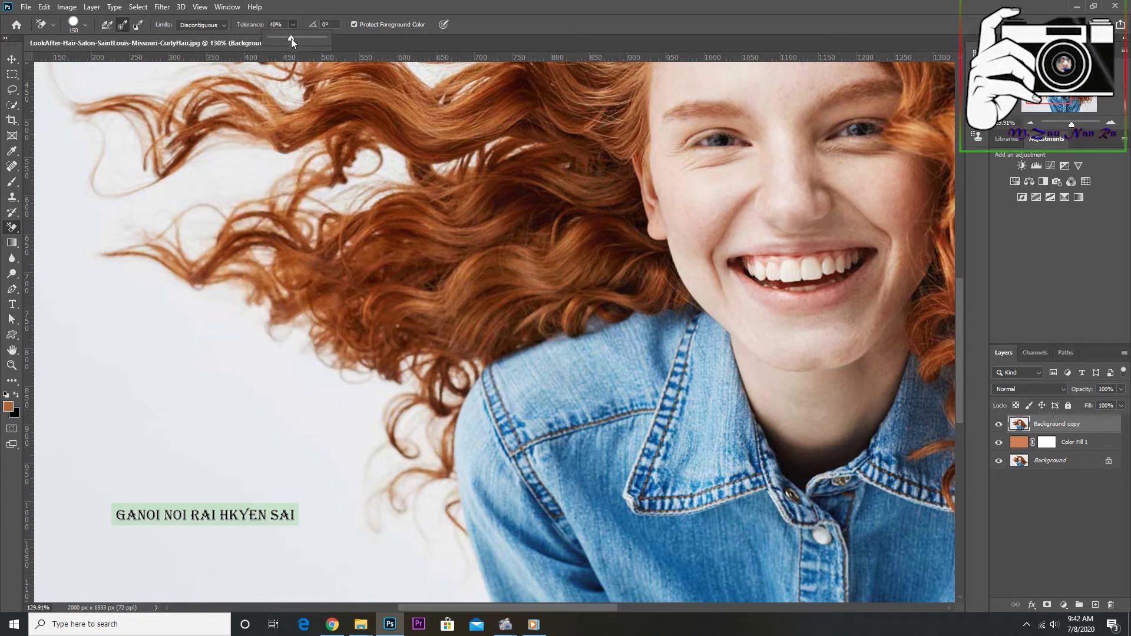
# Set the tolerance to 65% and erase the white backdrop around the hair on the left, enlarging the brush to 200.
pyautogui.moveTo(291, 38); pyautogui.dragTo(296, 38)
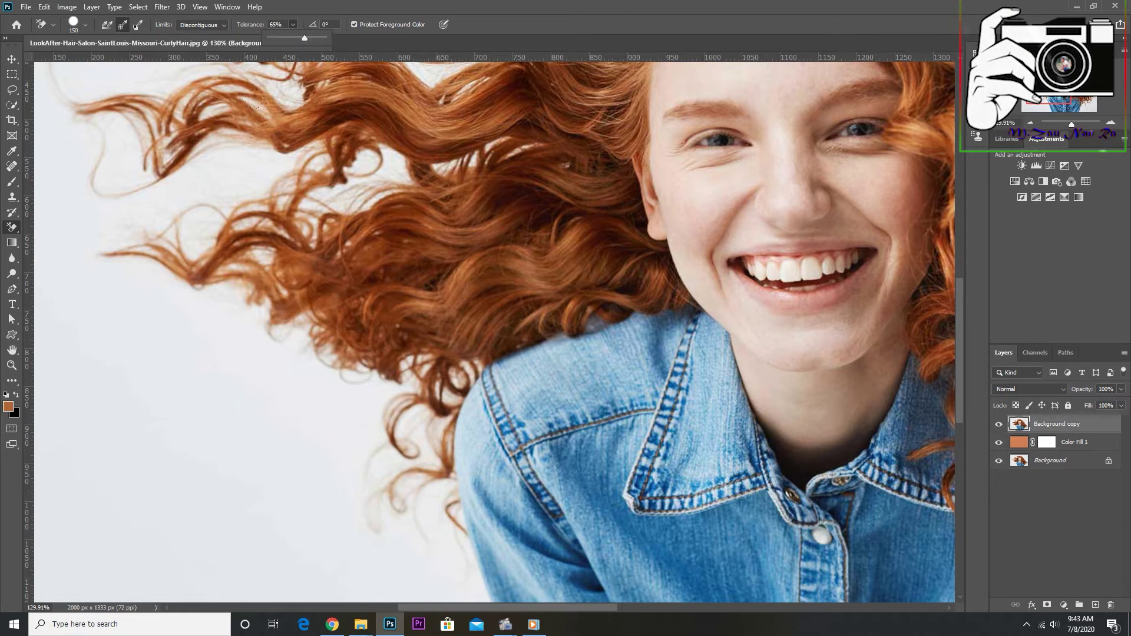
pyautogui.moveTo(289, 424)
pyautogui.mouseDown()
pyautogui.moveTo(273, 194)
pyautogui.moveTo(289, 465)
pyautogui.moveTo(307, 297)
pyautogui.moveTo(418, 448)
pyautogui.moveTo(183, 177)
pyautogui.moveTo(141, 413)
pyautogui.moveTo(253, 323)
pyautogui.mouseUp()
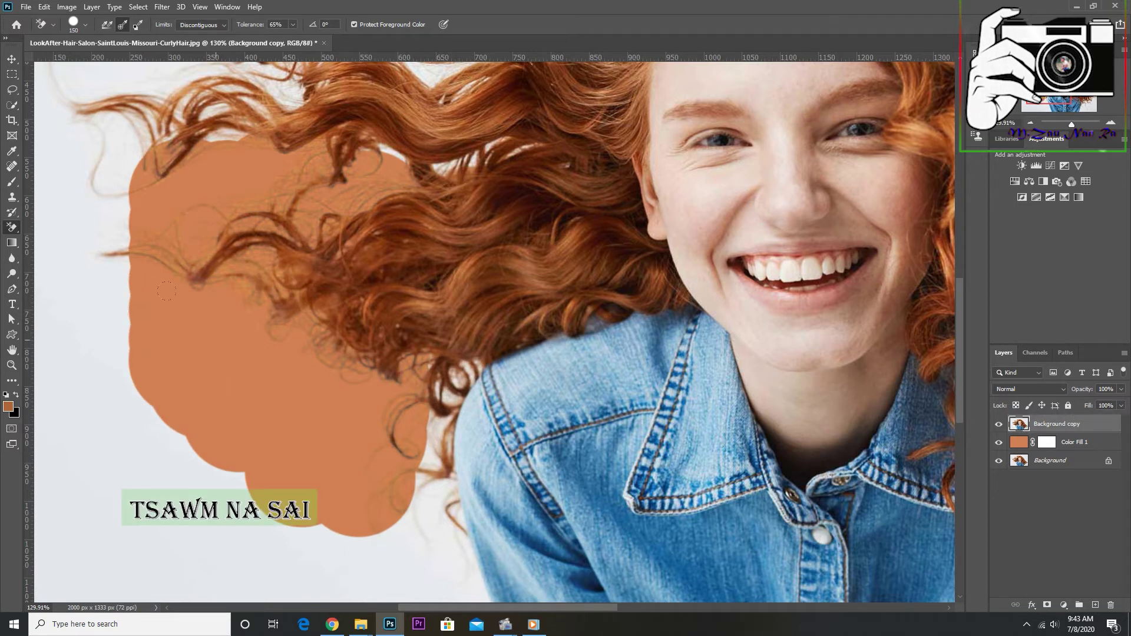
pyautogui.scroll(-3, 167, 291)
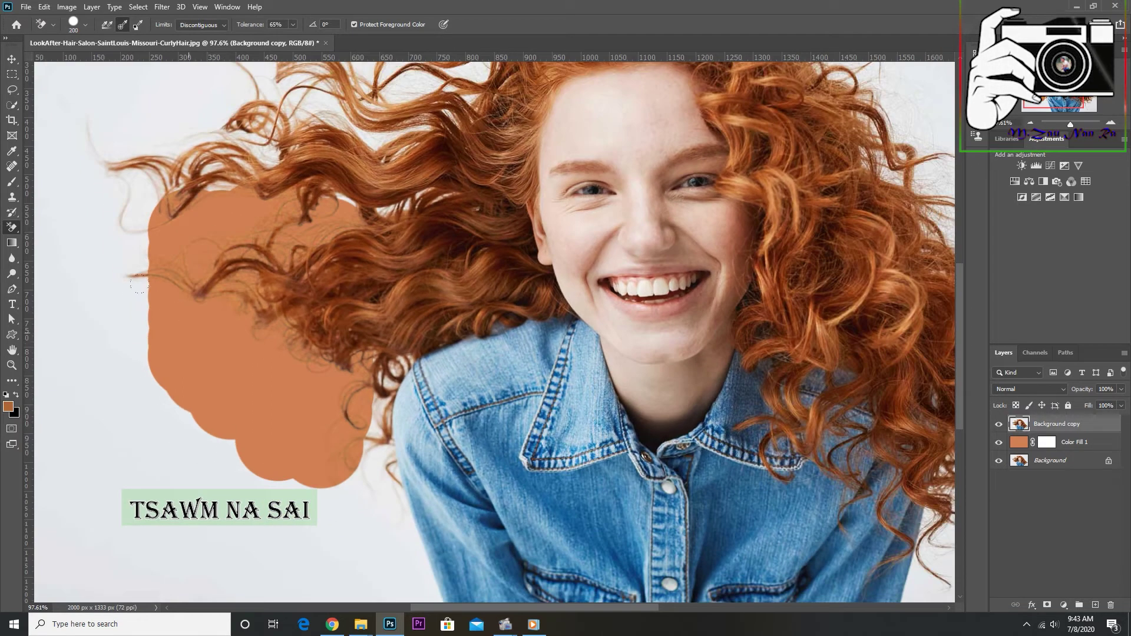
pyautogui.moveTo(78, 203)
pyautogui.mouseDown()
pyautogui.moveTo(195, 112)
pyautogui.moveTo(341, 83)
pyautogui.moveTo(412, 82)
pyautogui.moveTo(300, 309)
pyautogui.mouseUp()
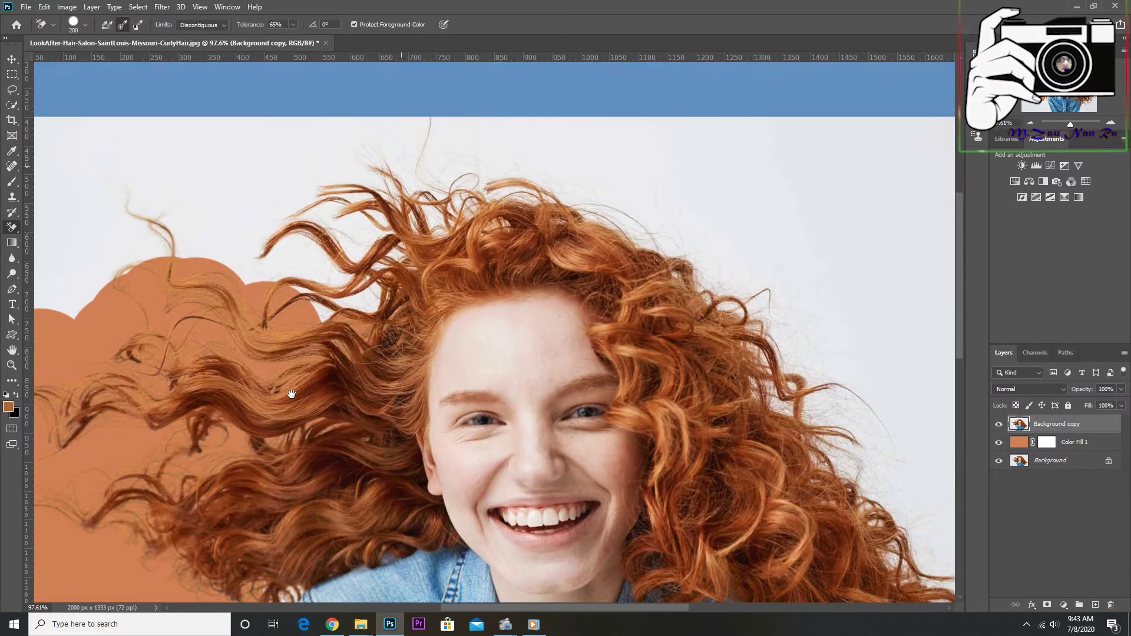
# Erase the white backdrop above the head and along the right-hand curls down to the photo's lower edge.
pyautogui.moveTo(230, 218)
pyautogui.mouseDown()
pyautogui.moveTo(175, 239)
pyautogui.moveTo(353, 224)
pyautogui.moveTo(401, 159)
pyautogui.moveTo(495, 177)
pyautogui.moveTo(485, 149)
pyautogui.moveTo(778, 235)
pyautogui.moveTo(719, 295)
pyautogui.moveTo(825, 153)
pyautogui.moveTo(745, 317)
pyautogui.moveTo(837, 412)
pyautogui.moveTo(883, 354)
pyautogui.moveTo(919, 553)
pyautogui.mouseUp()
pyautogui.moveTo(856, 505); pyautogui.dragTo(772, 238)
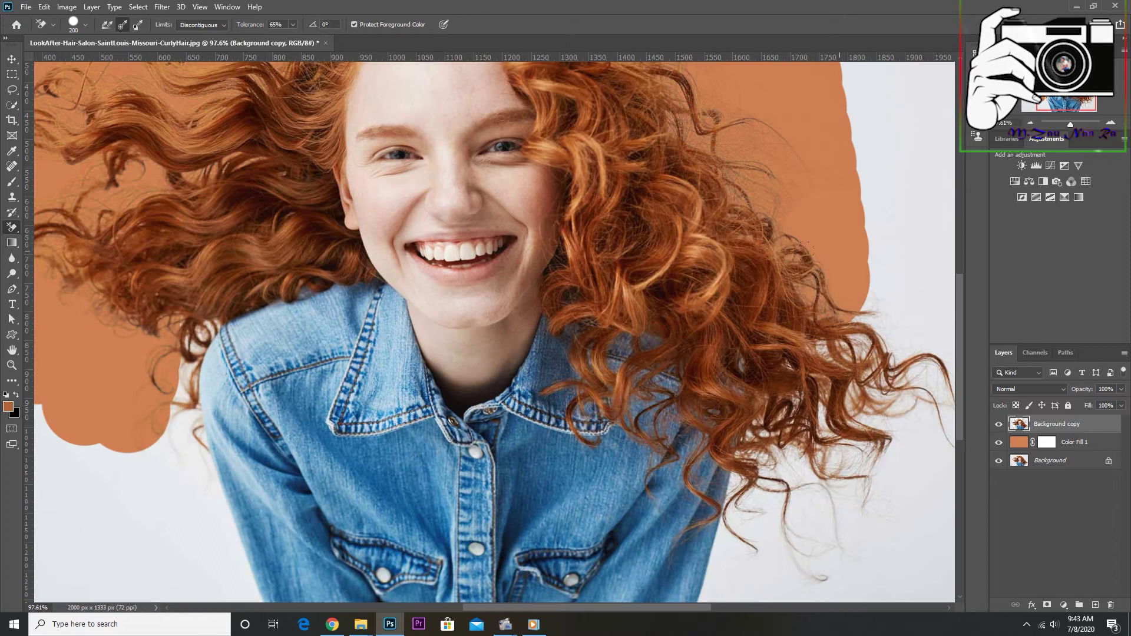
pyautogui.moveTo(799, 275)
pyautogui.mouseDown()
pyautogui.moveTo(901, 383)
pyautogui.moveTo(812, 489)
pyautogui.moveTo(772, 509)
pyautogui.moveTo(766, 595)
pyautogui.moveTo(776, 384)
pyautogui.mouseUp()
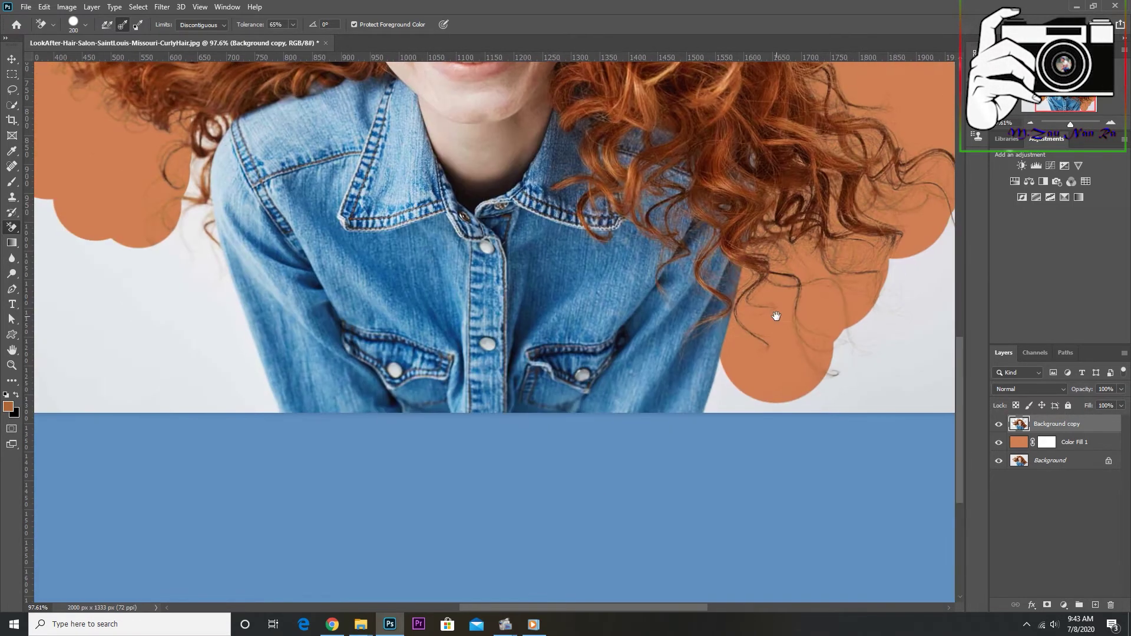
pyautogui.moveTo(707, 383); pyautogui.dragTo(819, 392)
pyautogui.moveTo(741, 323)
pyautogui.mouseDown()
pyautogui.moveTo(883, 359)
pyautogui.moveTo(910, 276)
pyautogui.mouseUp()
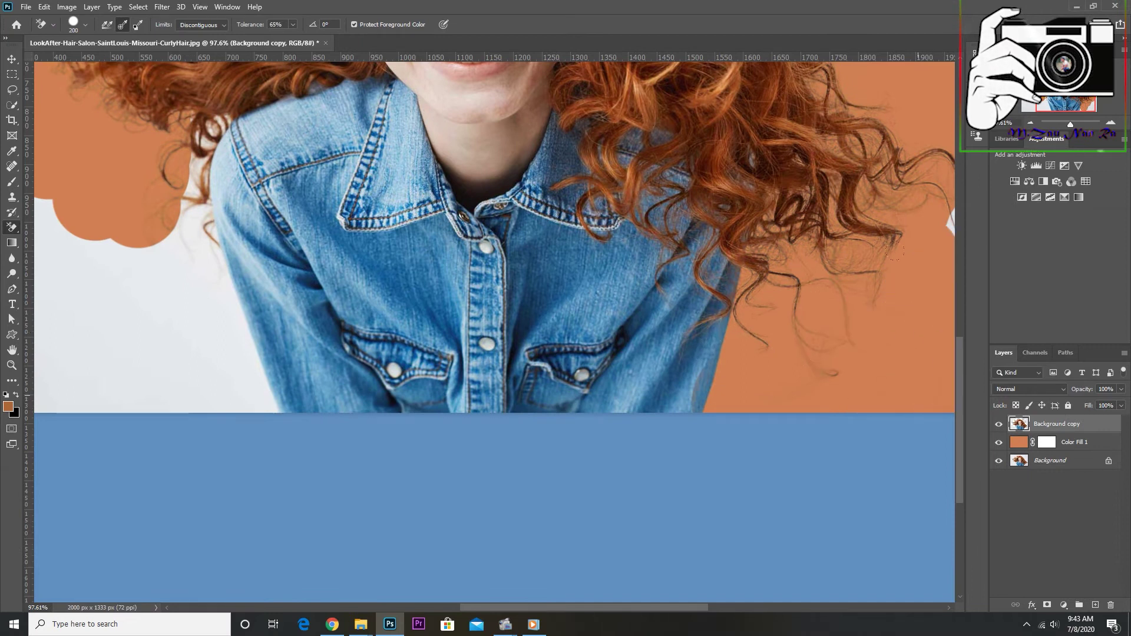
# Erase the white backdrop below the left hair, reducing the brush to 45 around the loose curls beside the denim shoulder.
pyautogui.moveTo(365, 321); pyautogui.dragTo(642, 261)
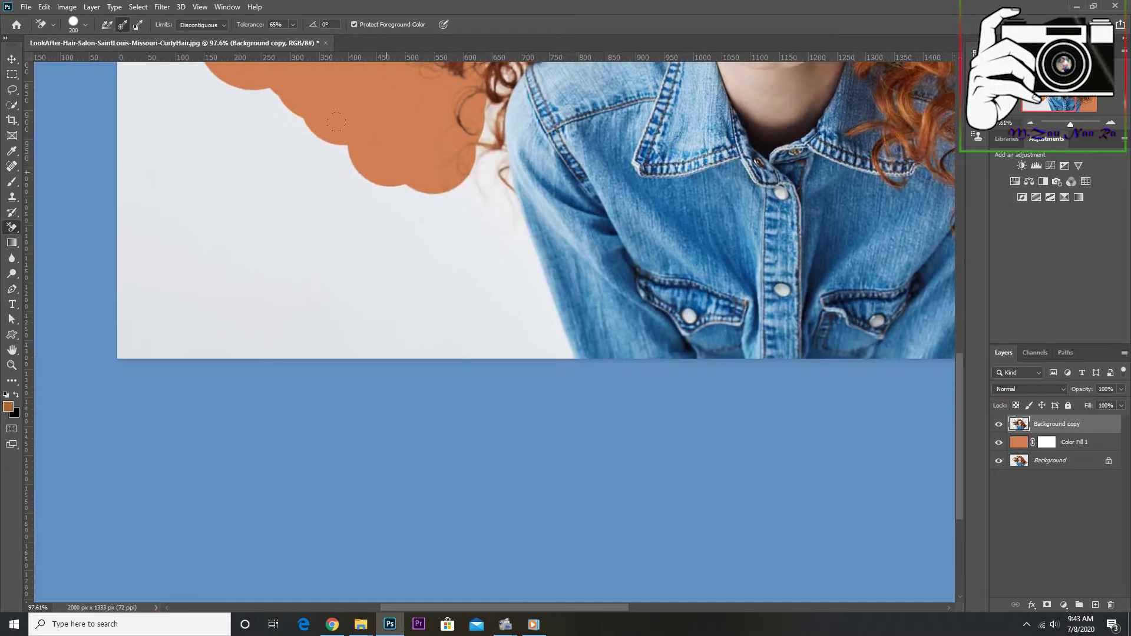
pyautogui.moveTo(373, 222)
pyautogui.mouseDown()
pyautogui.moveTo(210, 86)
pyautogui.moveTo(312, 317)
pyautogui.moveTo(372, 156)
pyautogui.mouseUp()
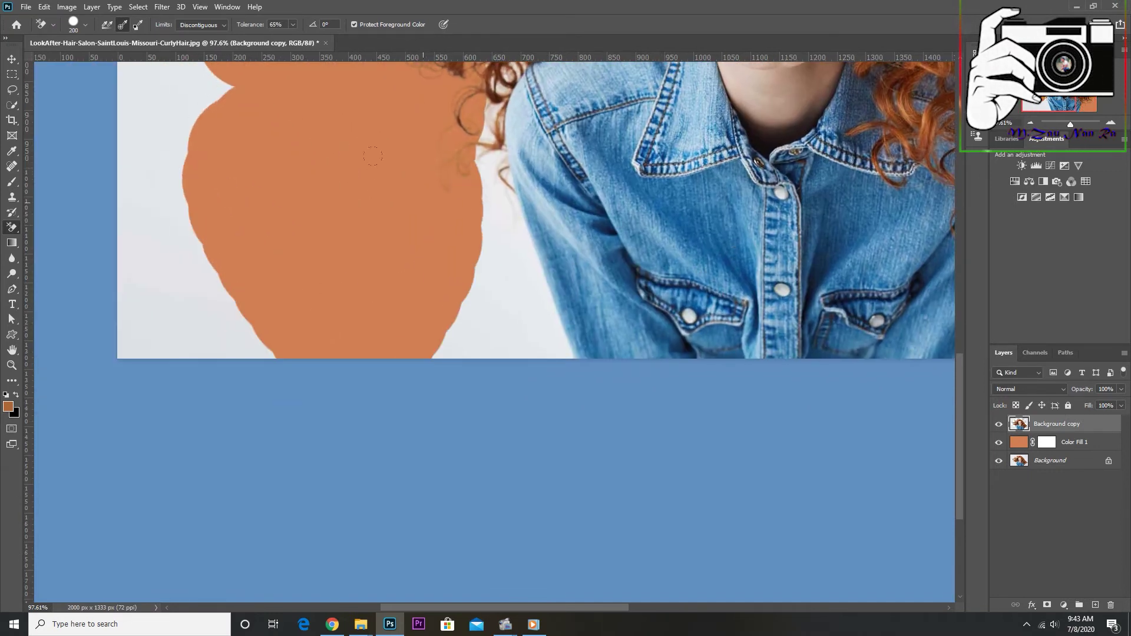
pyautogui.scroll(8, 370, 106)
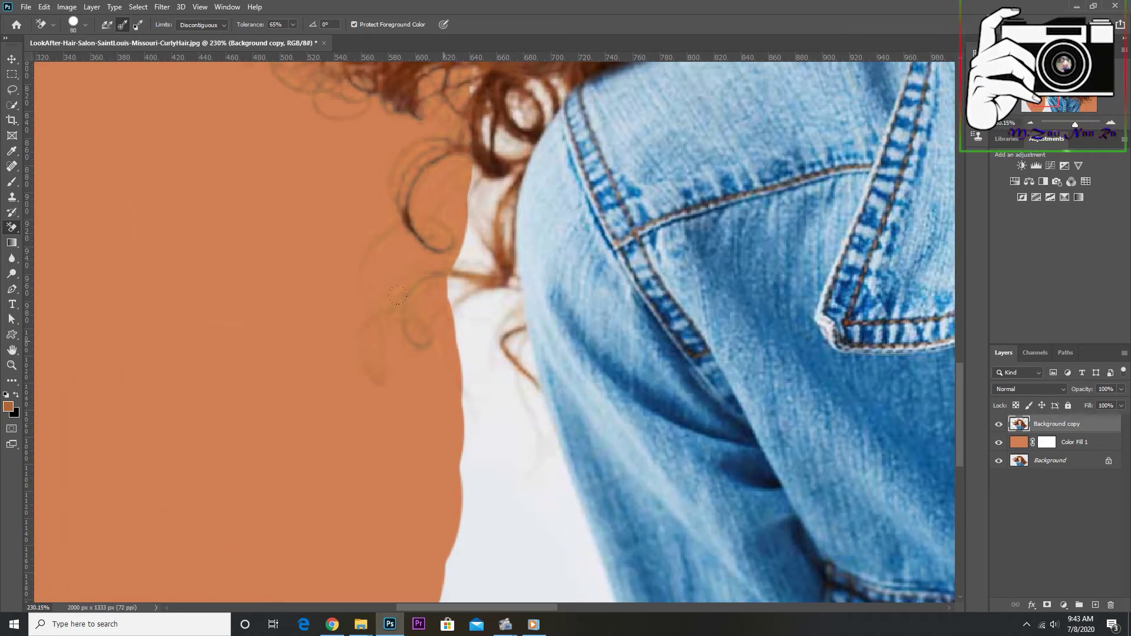
pyautogui.moveTo(436, 303)
pyautogui.mouseDown()
pyautogui.moveTo(450, 157)
pyautogui.moveTo(489, 85)
pyautogui.mouseUp()
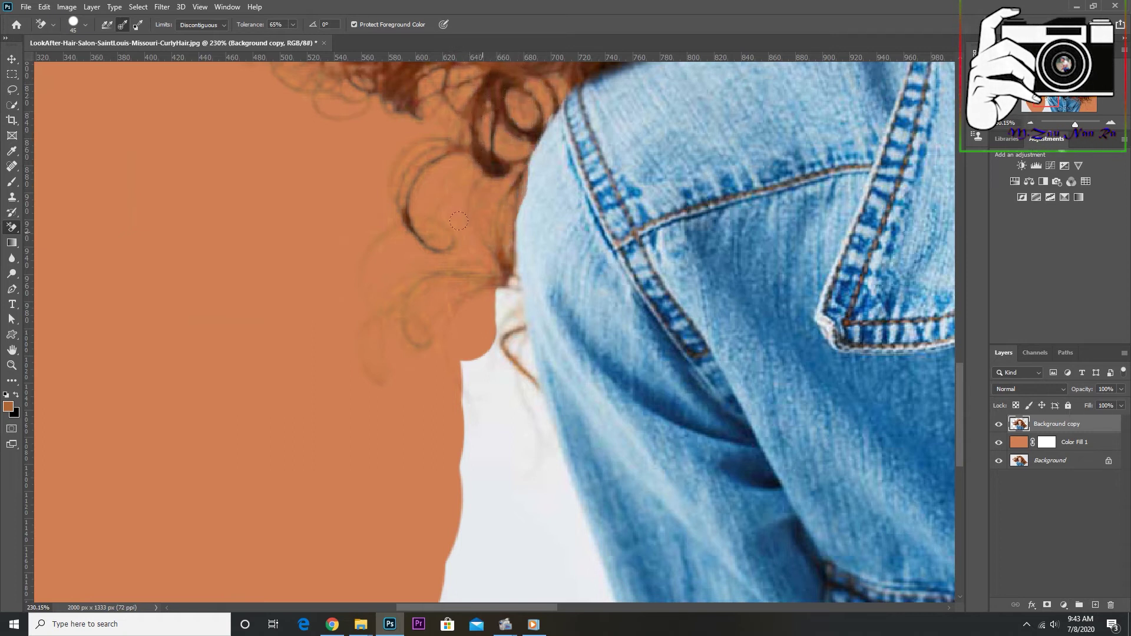
pyautogui.moveTo(458, 250)
pyautogui.mouseDown()
pyautogui.moveTo(473, 395)
pyautogui.moveTo(467, 309)
pyautogui.moveTo(491, 408)
pyautogui.moveTo(469, 363)
pyautogui.moveTo(460, 430)
pyautogui.moveTo(482, 353)
pyautogui.moveTo(477, 321)
pyautogui.moveTo(490, 403)
pyautogui.moveTo(466, 251)
pyautogui.mouseUp()
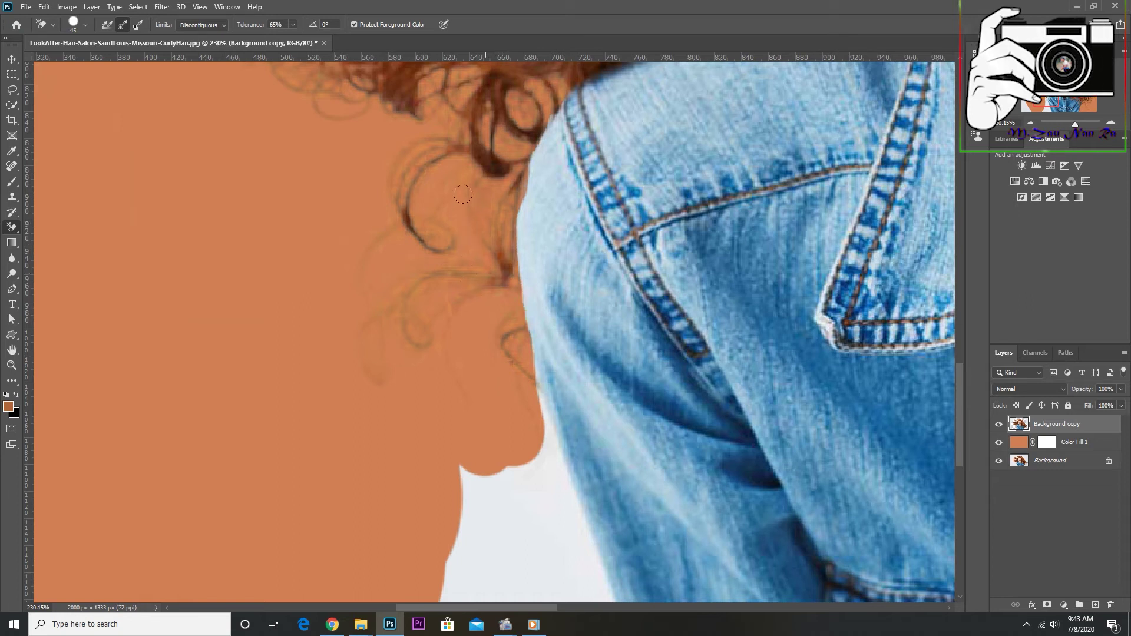
pyautogui.scroll(-2, 207, 234)
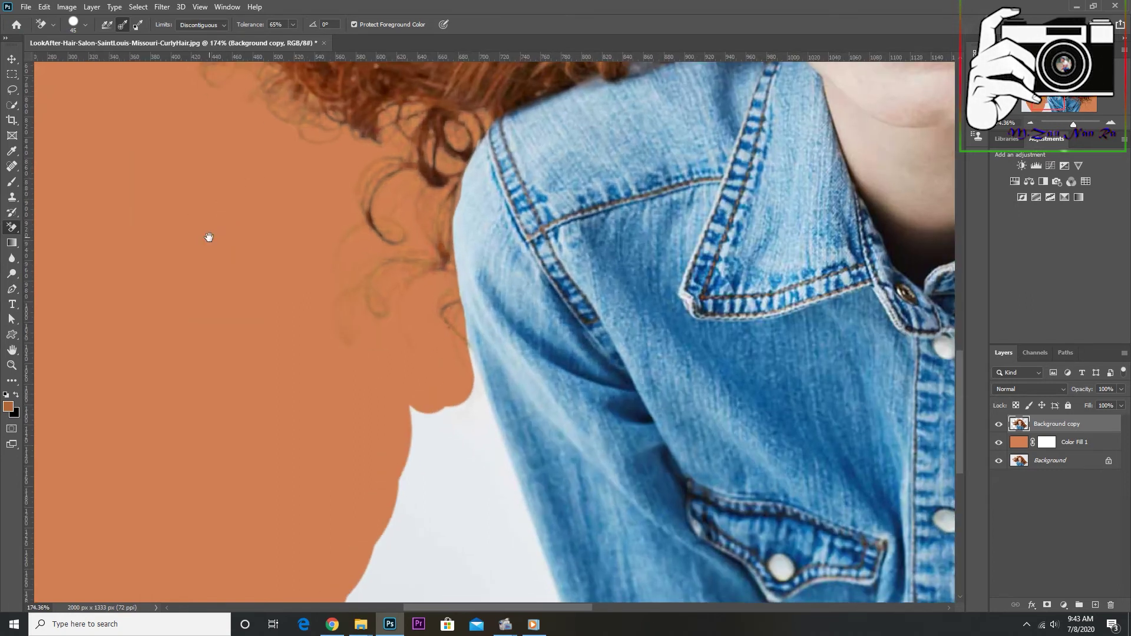
pyautogui.scroll(-3, 295, 209)
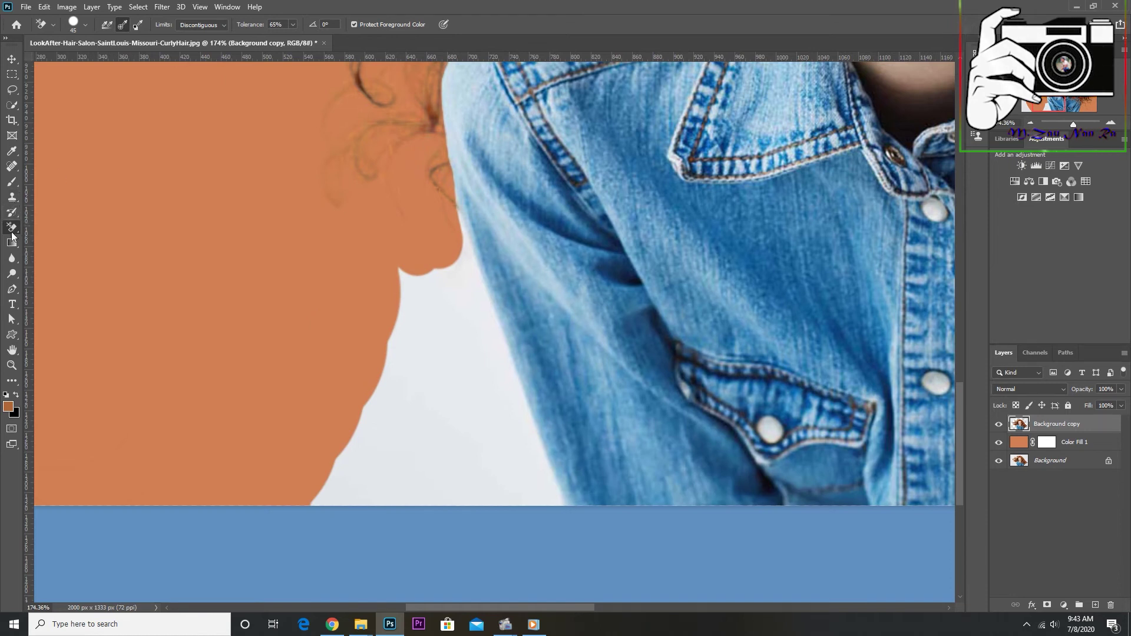
# Switch to the regular Eraser tool and erase a strip of white backdrop along the denim sleeve's outer edge.
pyautogui.rightClick(12, 236)
pyautogui.click(51, 228)
pyautogui.scroll(5, 443, 317)
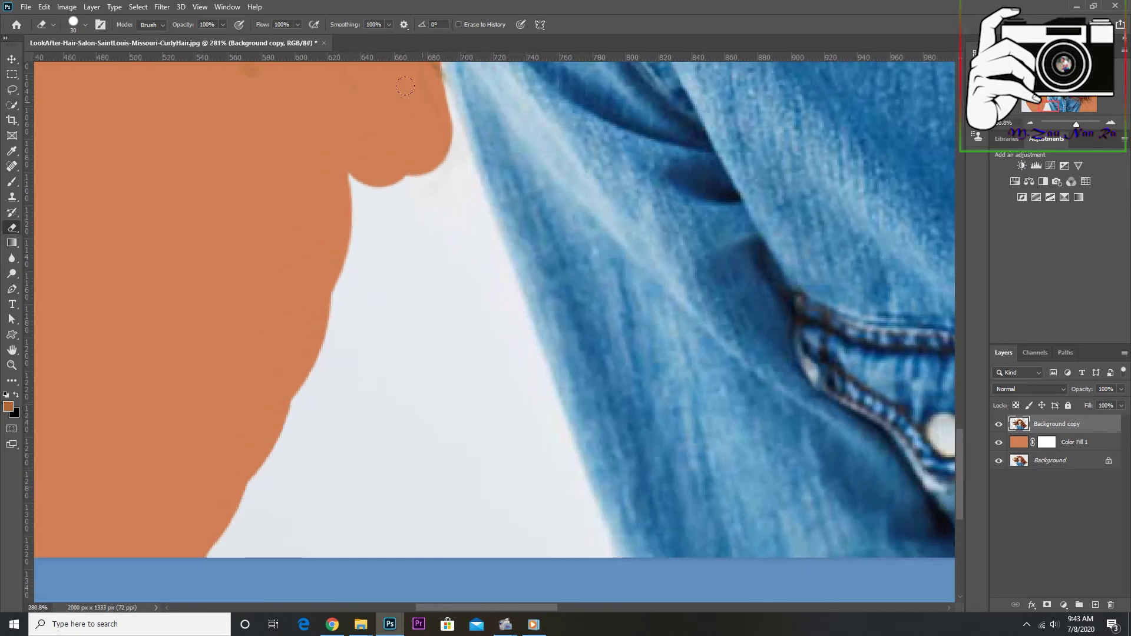
pyautogui.moveTo(431, 169)
pyautogui.mouseDown()
pyautogui.moveTo(554, 509)
pyautogui.moveTo(573, 508)
pyautogui.moveTo(625, 608)
pyautogui.mouseUp()
pyautogui.scroll(-5, 442, 313)
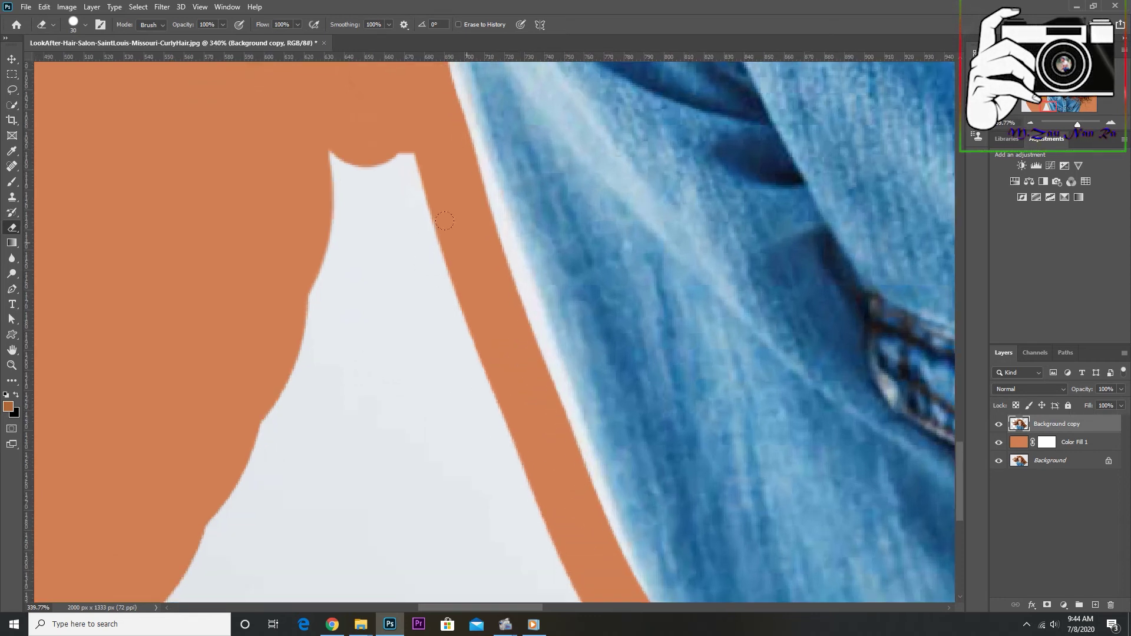
pyautogui.scroll(1, 413, 109)
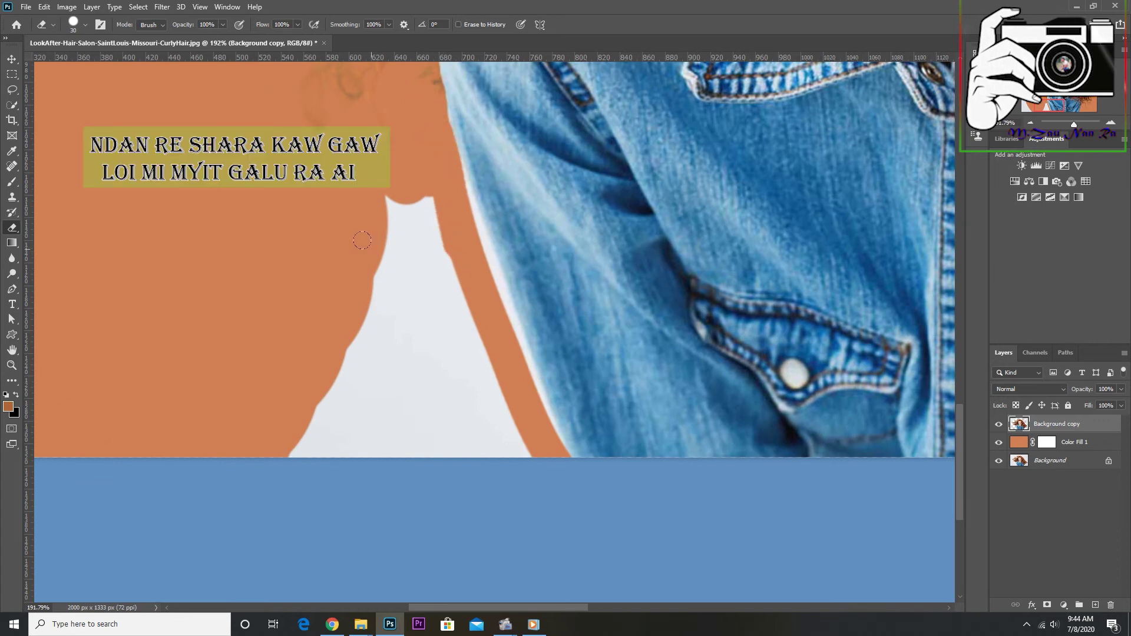
# Erase the remaining white wedge beside the sleeve down to the photo's lower edge, enlarging the eraser to 80.
pyautogui.scroll(-4, 362, 240)
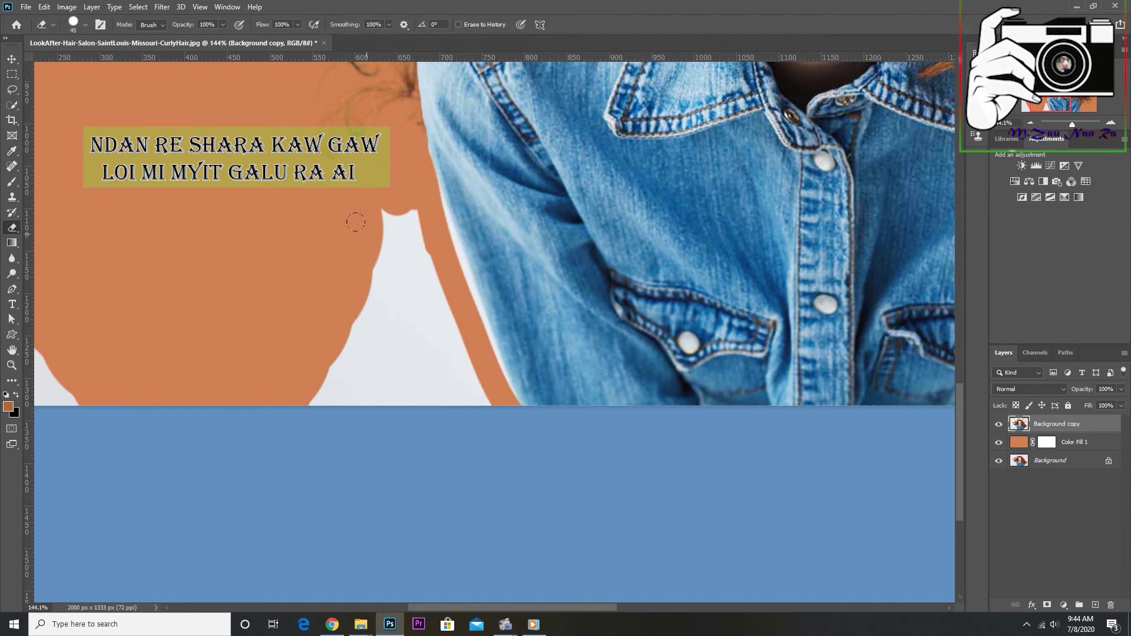
pyautogui.moveTo(353, 193)
pyautogui.mouseDown()
pyautogui.moveTo(360, 364)
pyautogui.moveTo(330, 344)
pyautogui.moveTo(318, 406)
pyautogui.mouseUp()
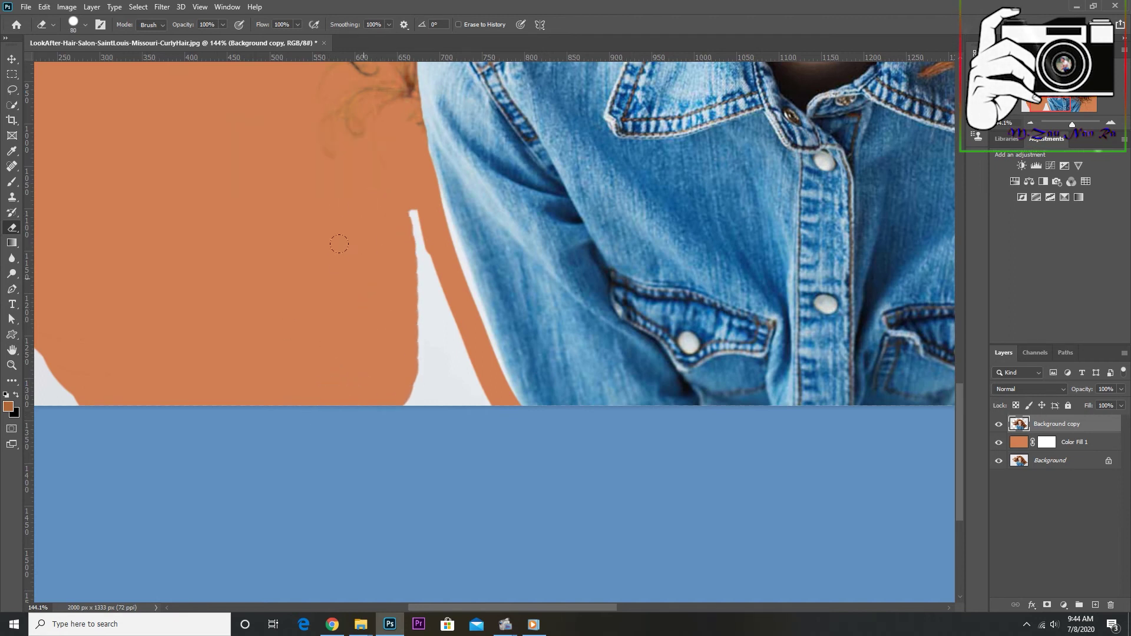
pyautogui.press(']')
pyautogui.moveTo(376, 254); pyautogui.dragTo(376, 227)
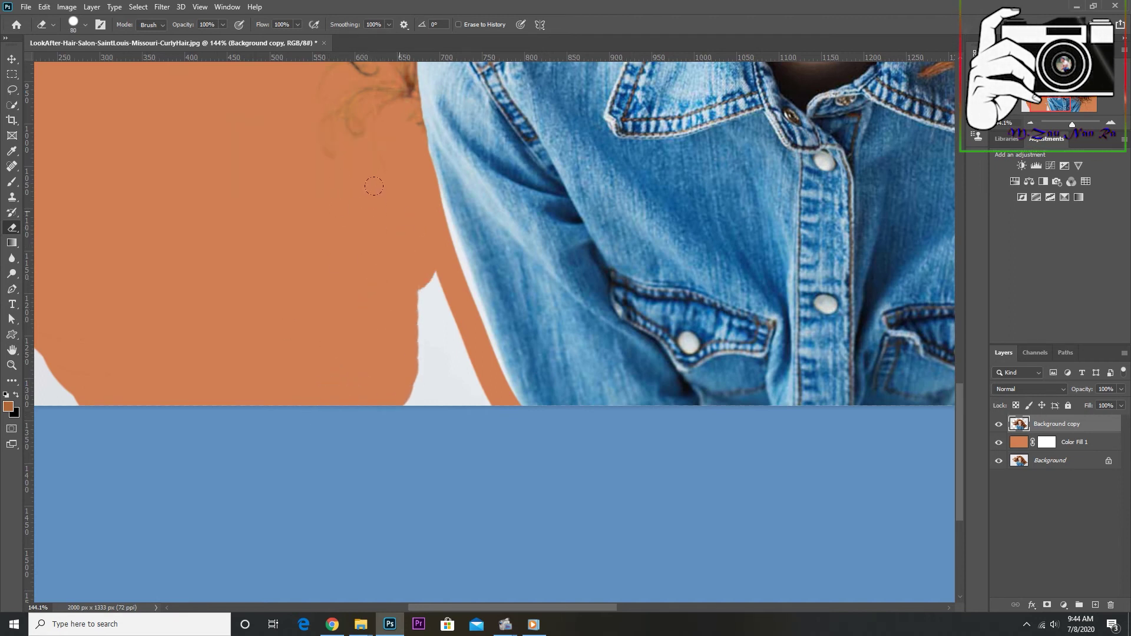
pyautogui.moveTo(374, 186)
pyautogui.mouseDown()
pyautogui.moveTo(385, 287)
pyautogui.moveTo(416, 401)
pyautogui.moveTo(390, 264)
pyautogui.moveTo(435, 431)
pyautogui.moveTo(418, 327)
pyautogui.moveTo(447, 412)
pyautogui.moveTo(404, 378)
pyautogui.mouseUp()
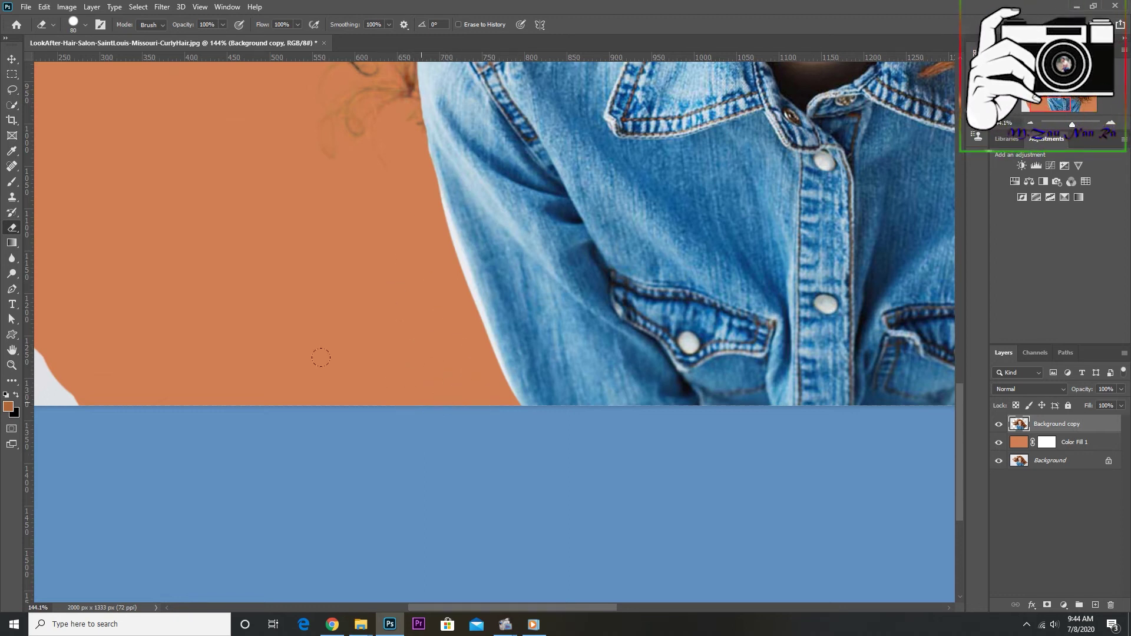
# Erase the white remnants in the photo's lower-left corner and part of the way up its left edge.
pyautogui.scroll(-5, 321, 358)
pyautogui.moveTo(109, 277)
pyautogui.mouseDown()
pyautogui.moveTo(142, 350)
pyautogui.moveTo(115, 353)
pyautogui.moveTo(95, 271)
pyautogui.mouseUp()
pyautogui.moveTo(79, 346)
pyautogui.mouseDown()
pyautogui.moveTo(59, 221)
pyautogui.moveTo(16, 376)
pyautogui.moveTo(60, 283)
pyautogui.mouseUp()
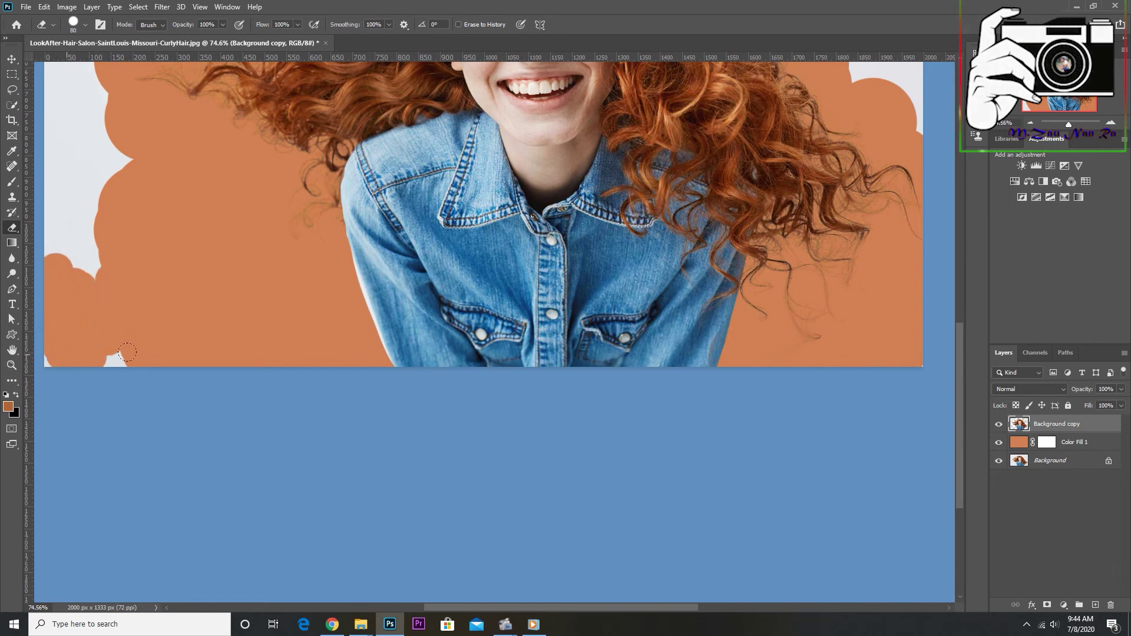
pyautogui.scroll(5, 268, 318)
pyautogui.scroll(-2, 268, 318)
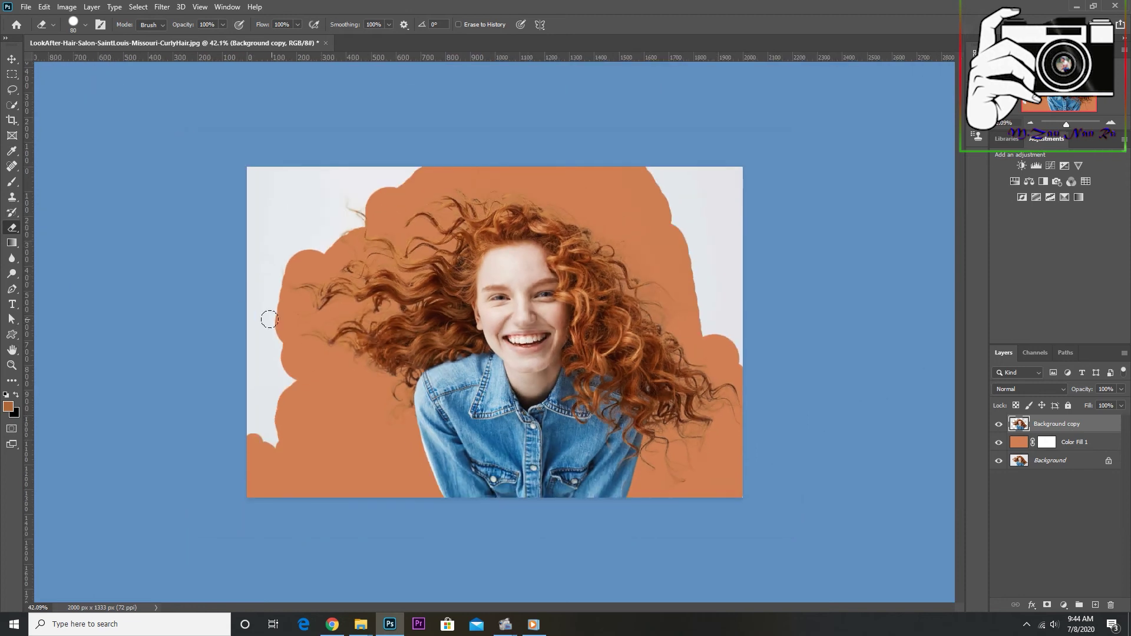
pyautogui.moveTo(168, 276)
pyautogui.mouseDown()
pyautogui.moveTo(161, 525)
pyautogui.moveTo(173, 389)
pyautogui.moveTo(196, 466)
pyautogui.mouseUp()
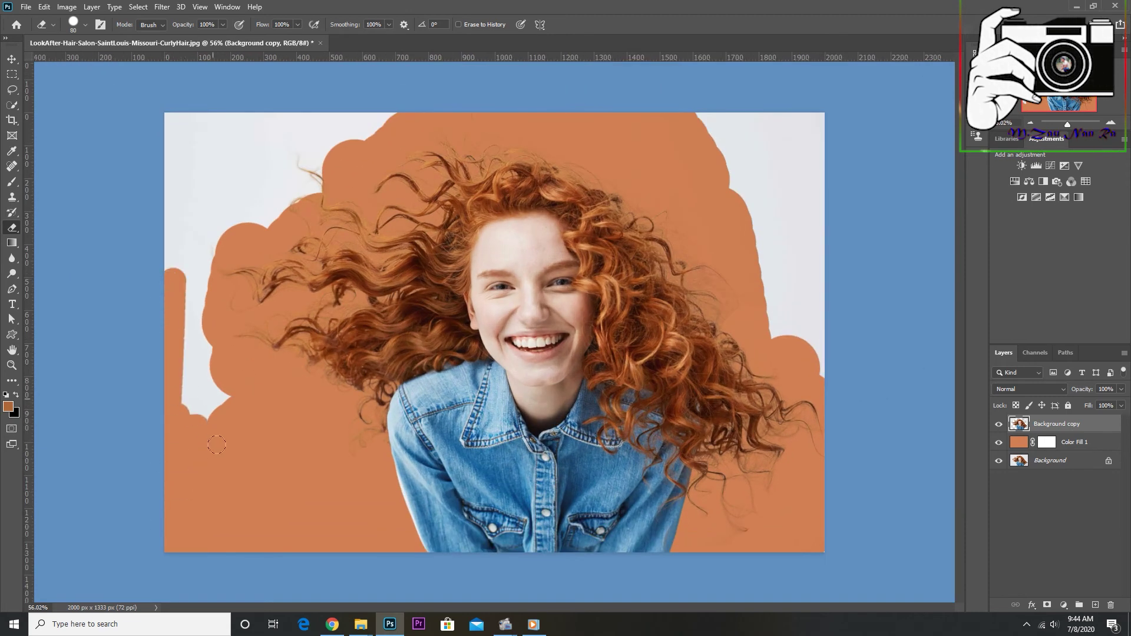
# Switch to the Background Eraser, enlarge its brush to 200 and erase the remaining white backdrop at the photo's left edge and both upper corners.
pyautogui.rightClick(11, 228)
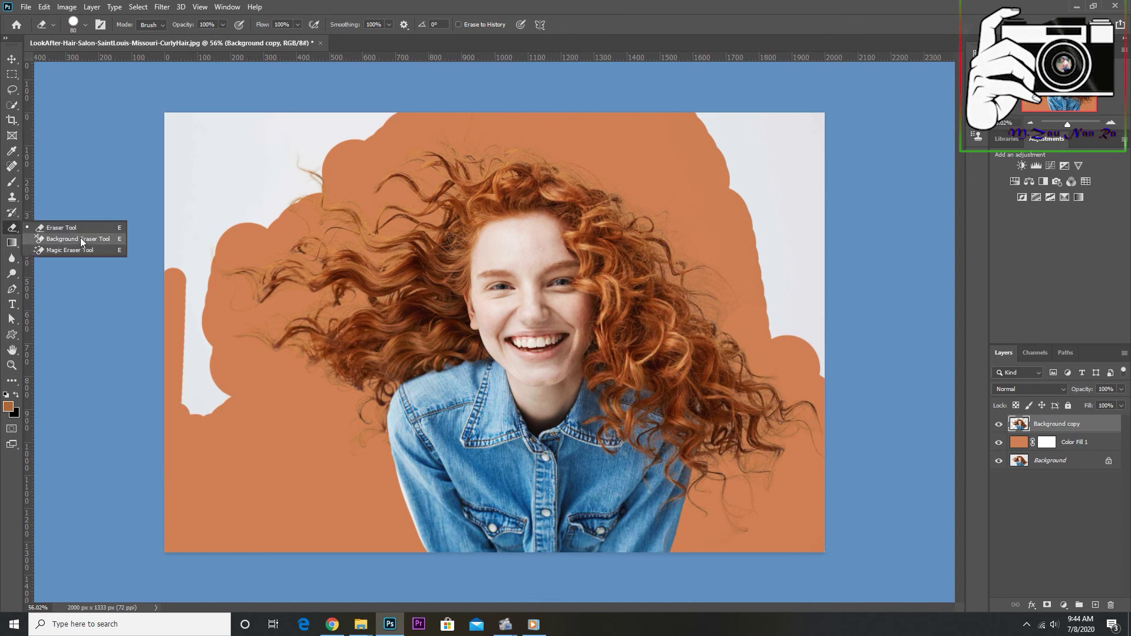
pyautogui.click(80, 238)
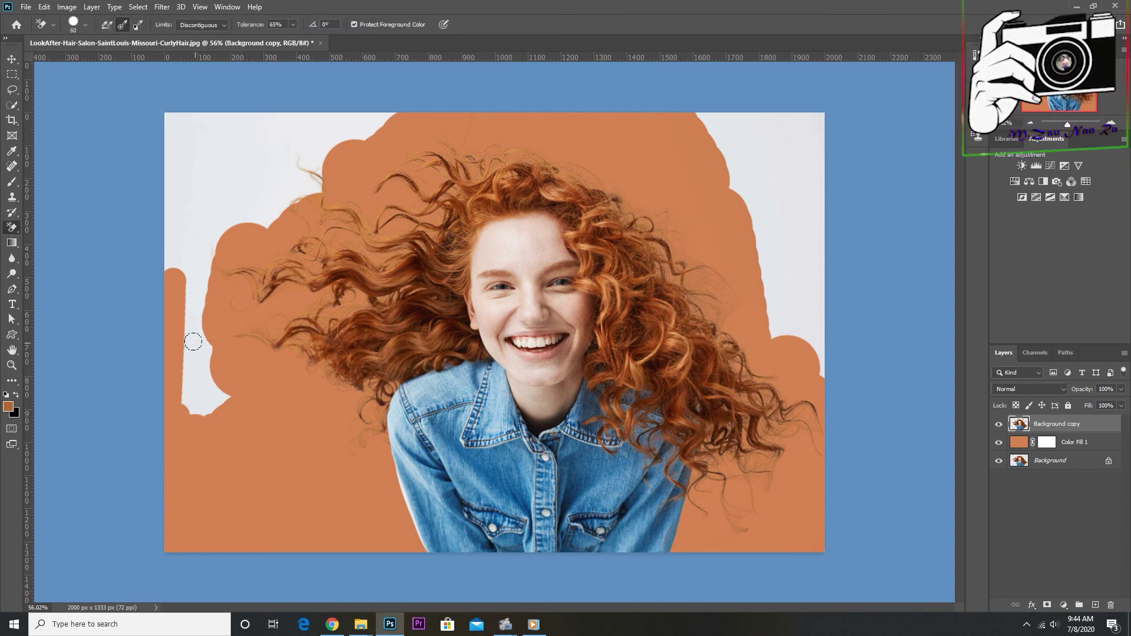
pyautogui.press(']')
pyautogui.press(']')
pyautogui.press(']')
pyautogui.press(']')
pyautogui.press(']')
pyautogui.press(']')
pyautogui.press(']')
pyautogui.press(']')
pyautogui.press(']')
pyautogui.press(']')
pyautogui.moveTo(200, 385)
pyautogui.mouseDown()
pyautogui.moveTo(175, 369)
pyautogui.moveTo(223, 218)
pyautogui.moveTo(273, 157)
pyautogui.moveTo(366, 94)
pyautogui.moveTo(207, 157)
pyautogui.moveTo(183, 136)
pyautogui.moveTo(230, 138)
pyautogui.mouseUp()
pyautogui.moveTo(712, 117)
pyautogui.mouseDown()
pyautogui.moveTo(723, 252)
pyautogui.moveTo(746, 215)
pyautogui.moveTo(787, 335)
pyautogui.moveTo(771, 109)
pyautogui.mouseUp()
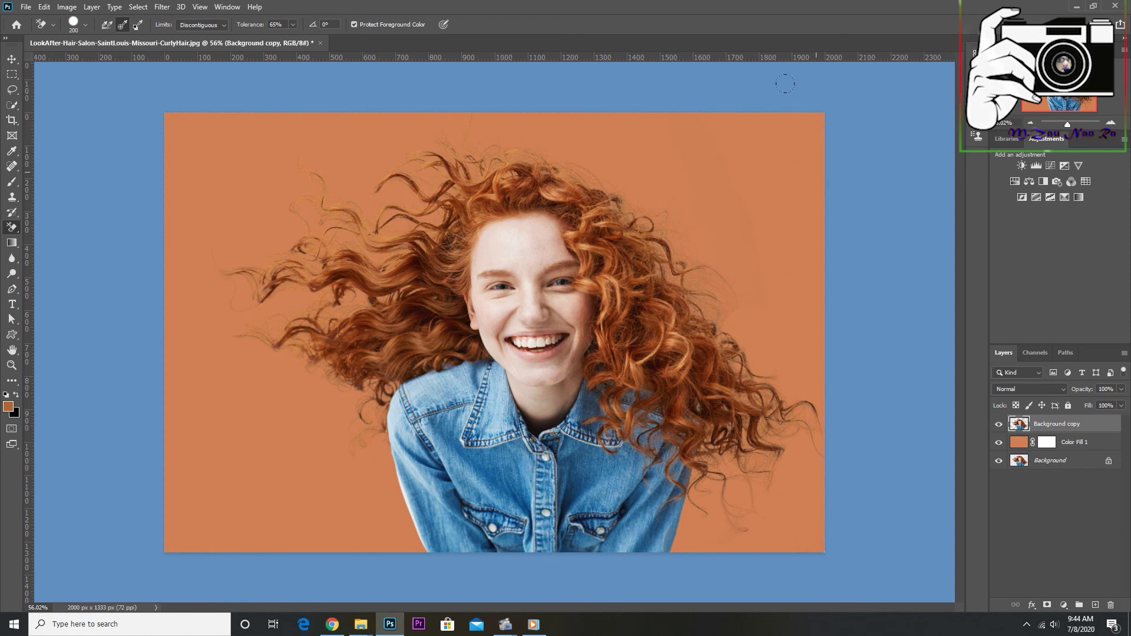
pyautogui.scroll(-3, 345, 182)
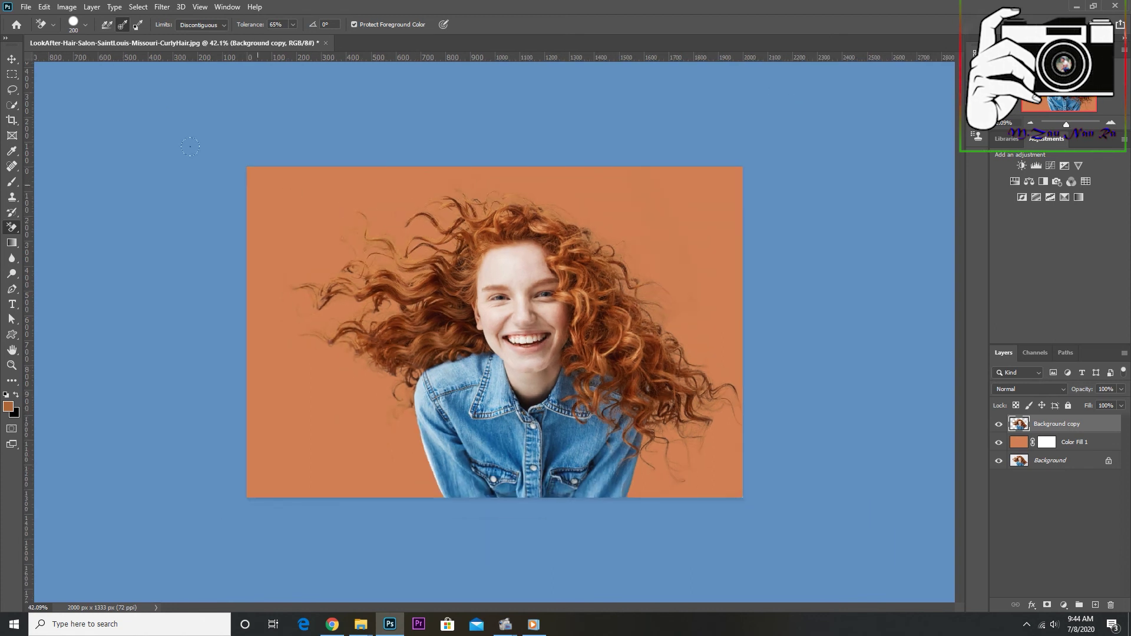
# Select the Color Fill 1 layer and set the foreground color to a bright magenta.
pyautogui.click(12, 60)
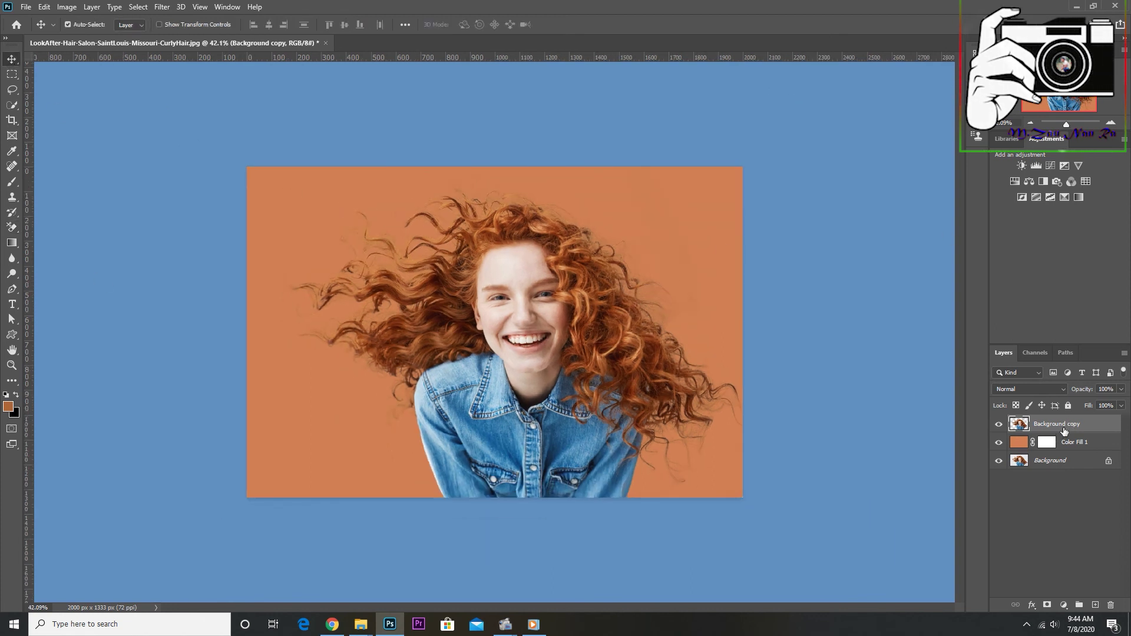
pyautogui.click(1024, 443)
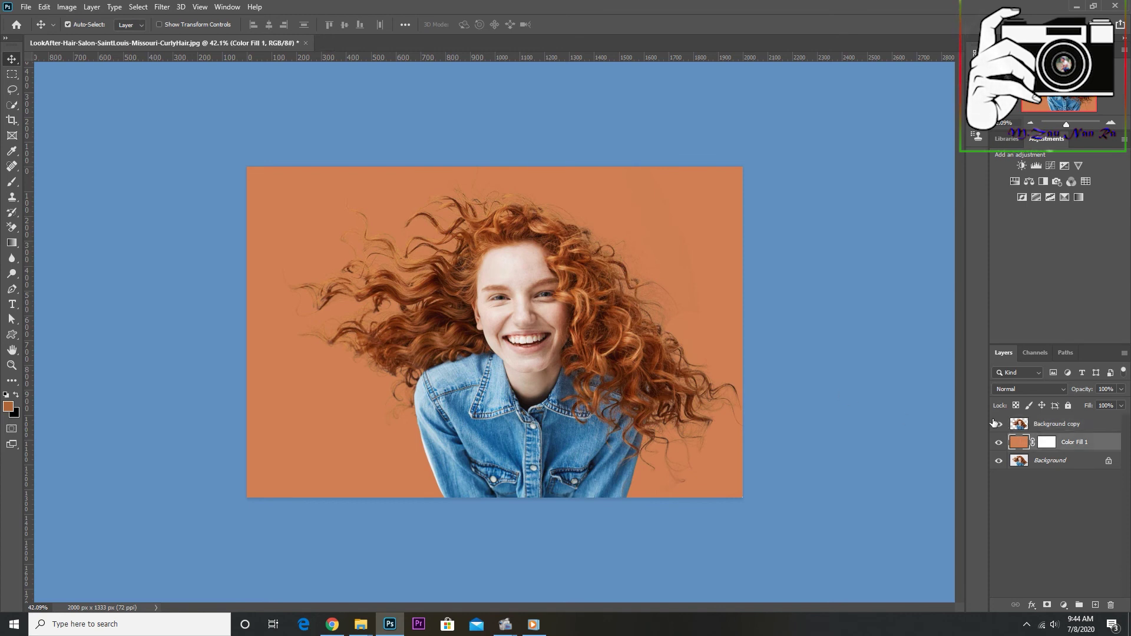
pyautogui.click(13, 408)
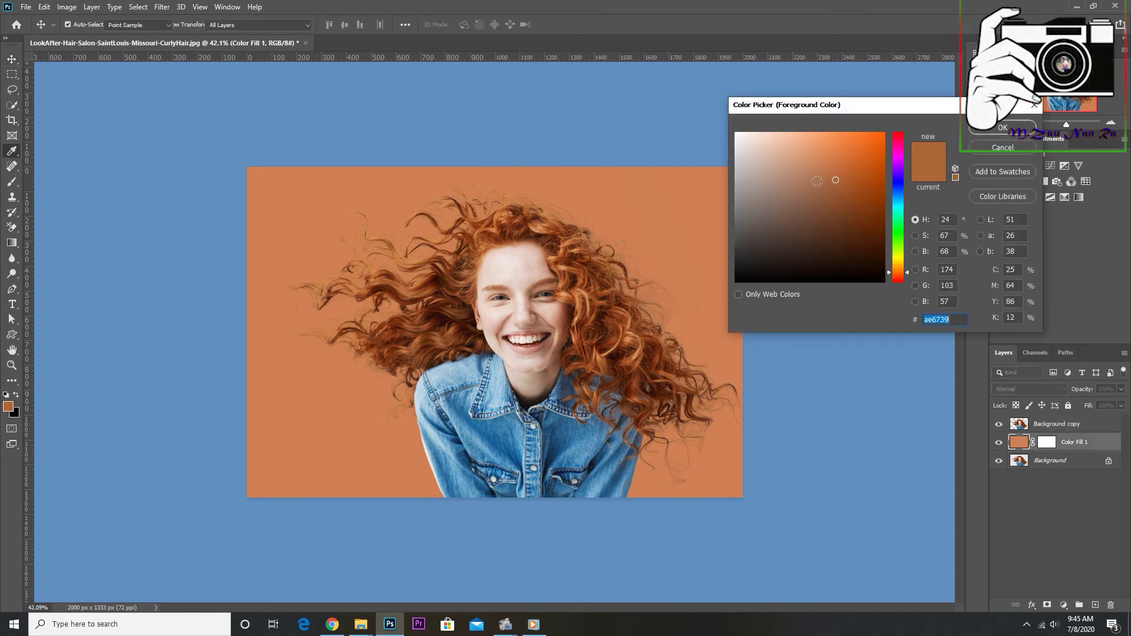
pyautogui.click(899, 164)
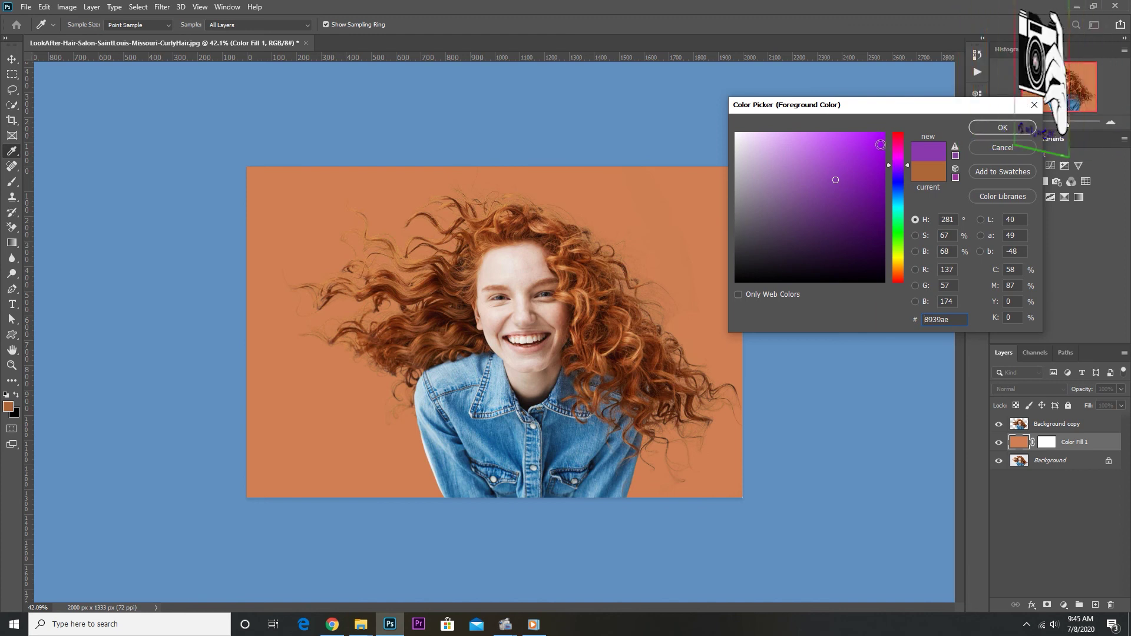
pyautogui.click(879, 132)
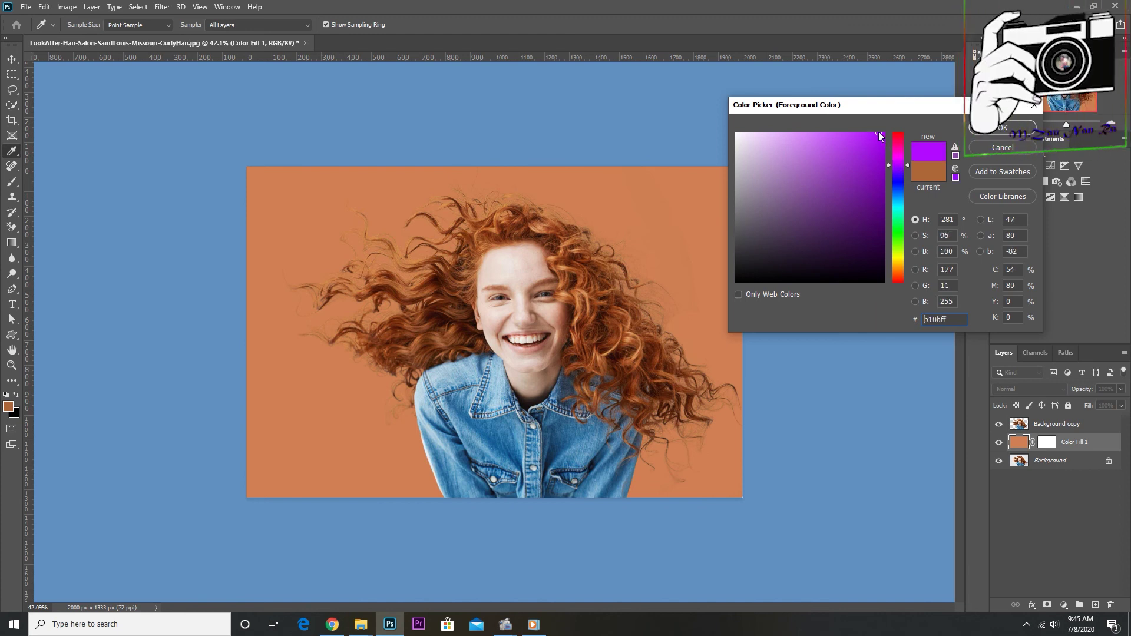
pyautogui.click(898, 159)
pyautogui.click(997, 129)
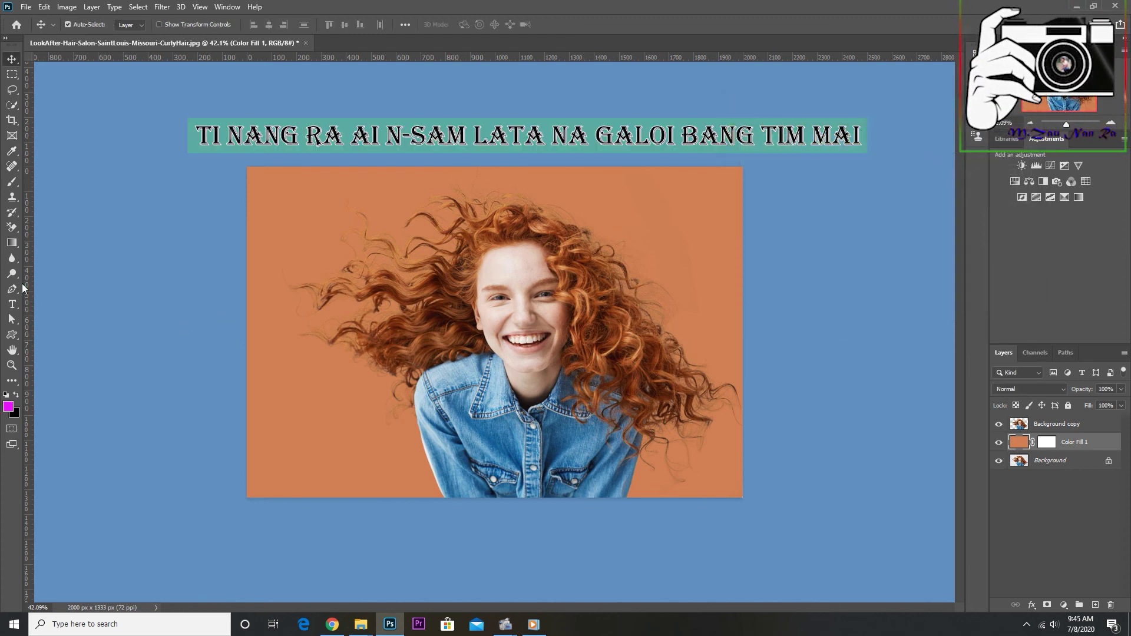
# Fill the Color Fill 1 layer with the magenta foreground color using the Paint Bucket.
pyautogui.click(12, 242)
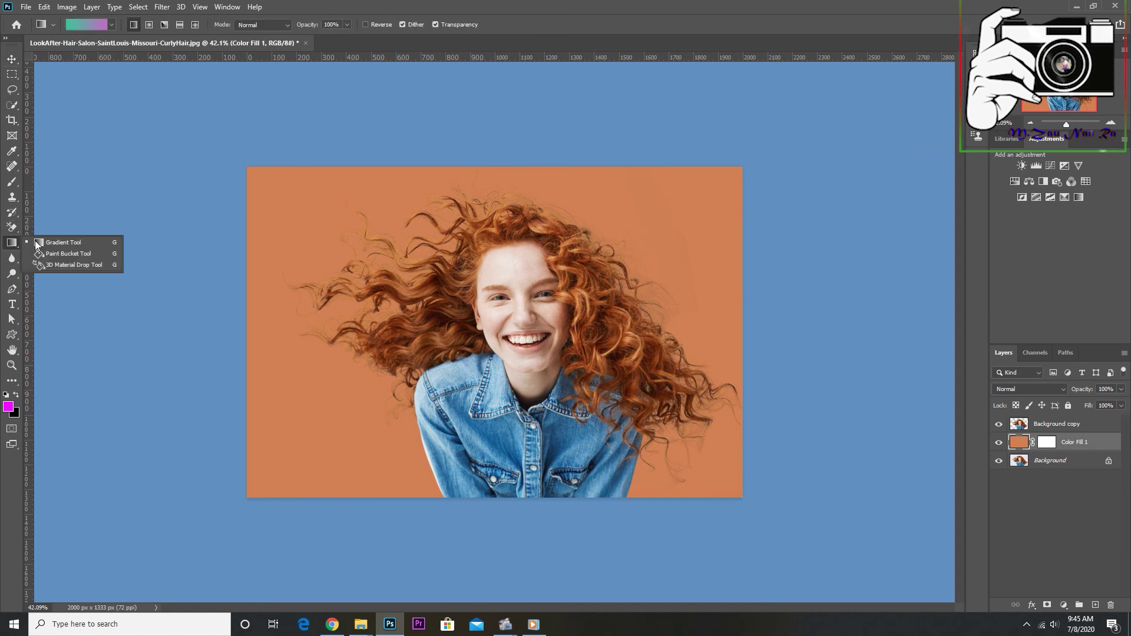
pyautogui.click(59, 253)
pyautogui.click(289, 203)
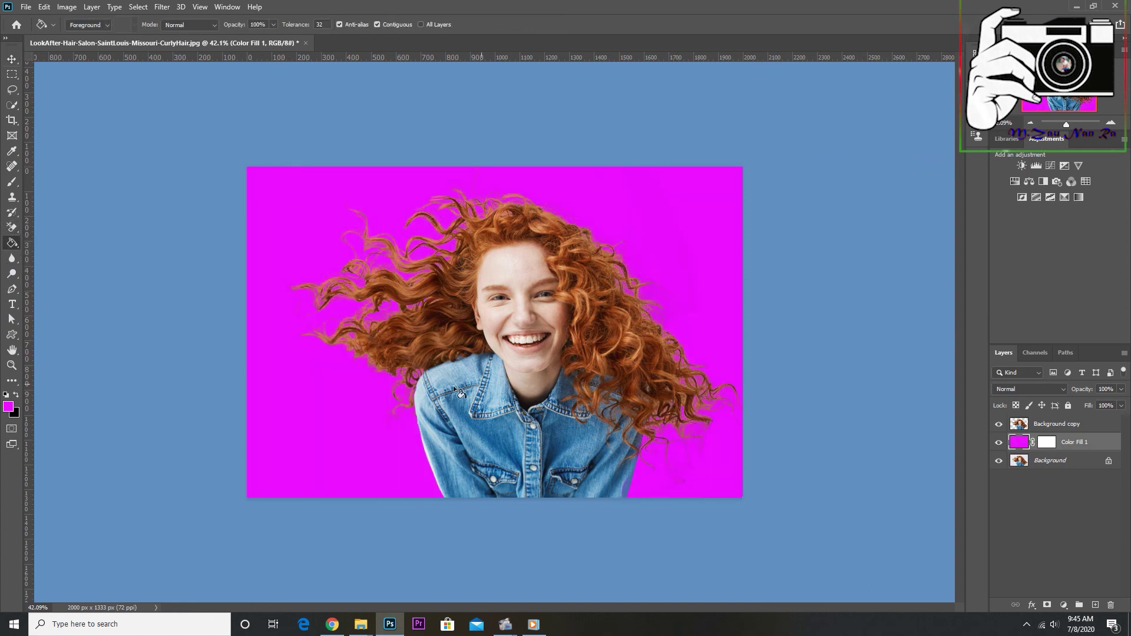
# Examine the cut-out hair edges on both sides of the head against the magenta fill.
pyautogui.scroll(10, 574, 340)
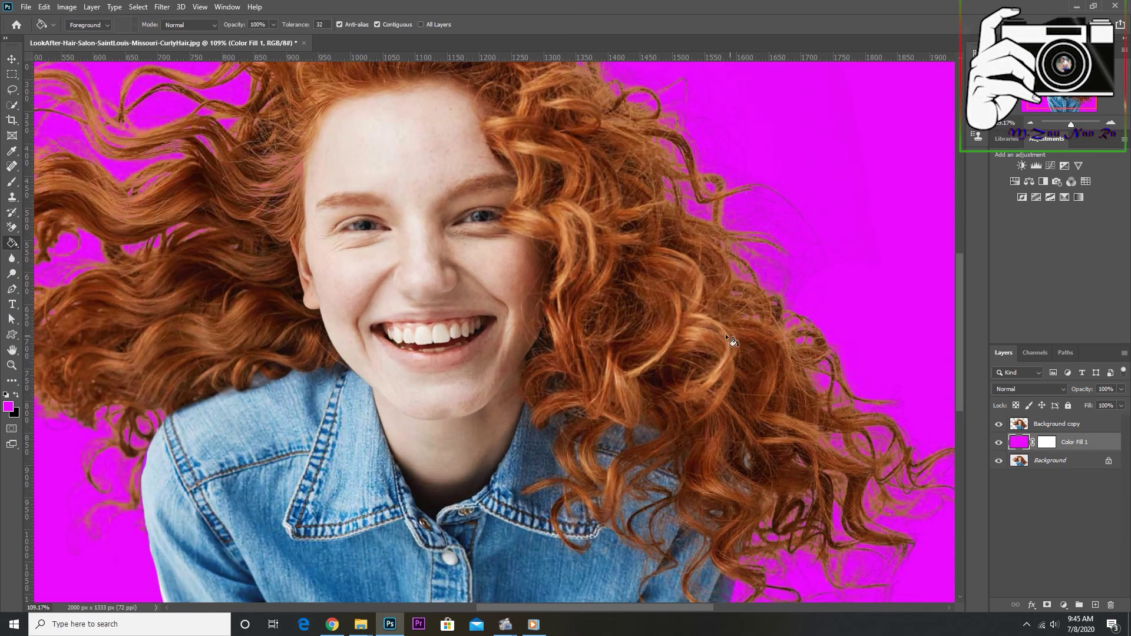
pyautogui.scroll(5, 66, 353)
pyautogui.hscroll(-10, 66, 353)
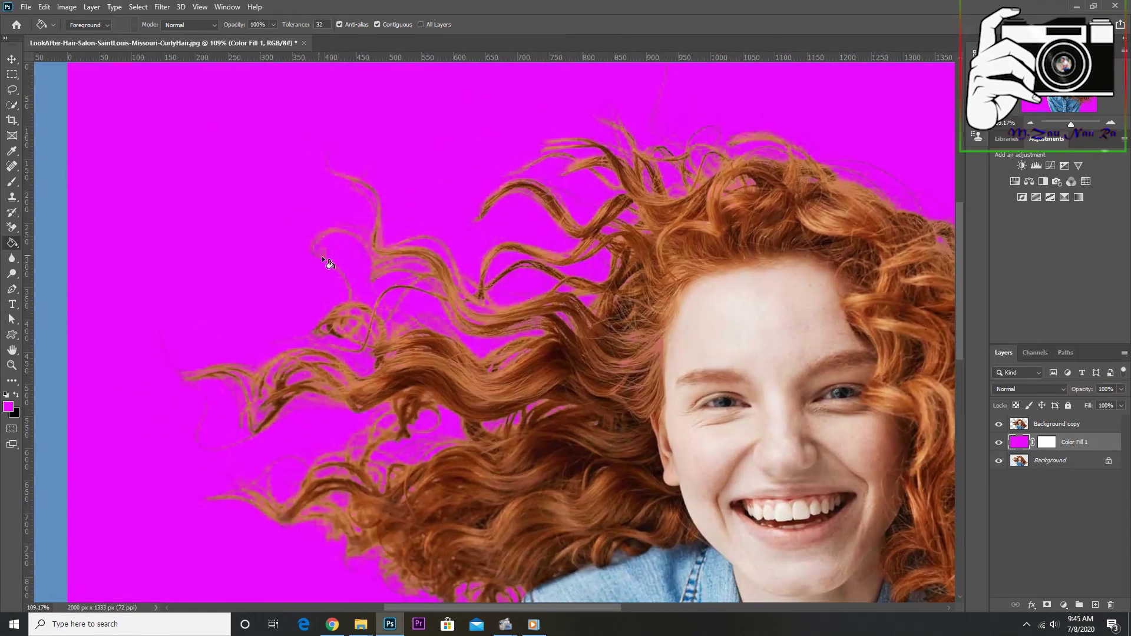
pyautogui.scroll(-4, 747, 147)
pyautogui.hscroll(10, 747, 147)
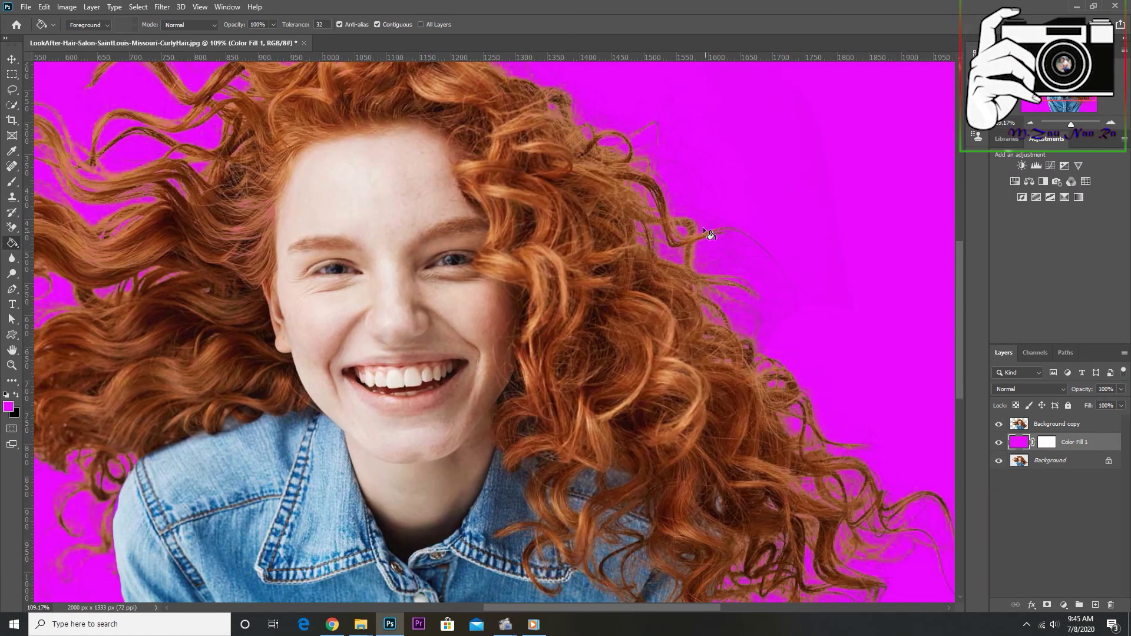
pyautogui.hotkey('ctrl', '0')
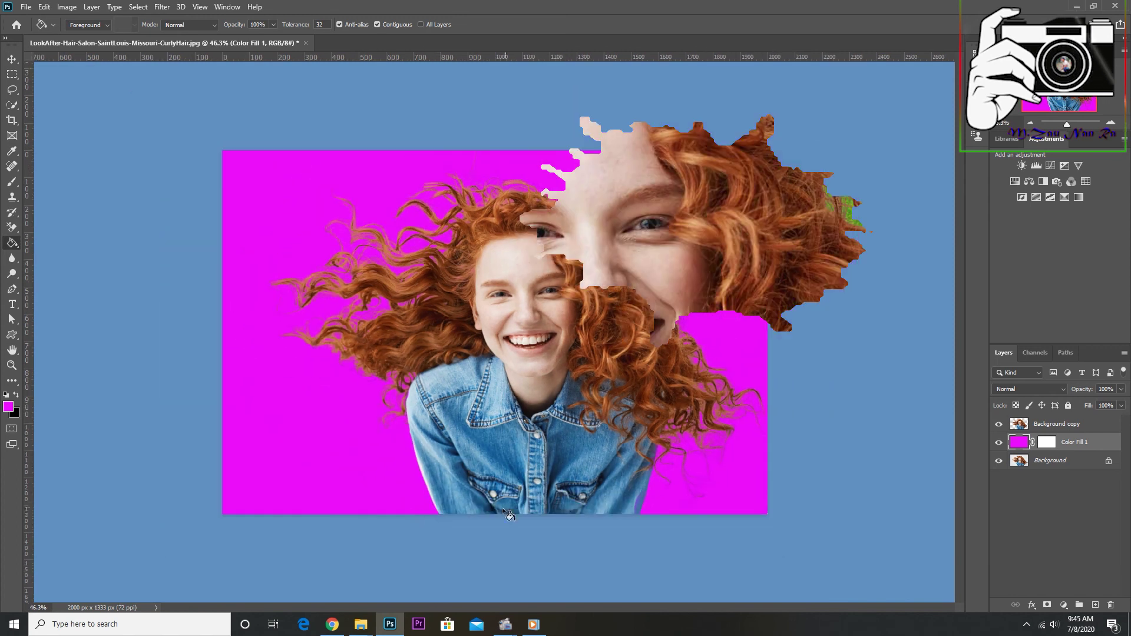